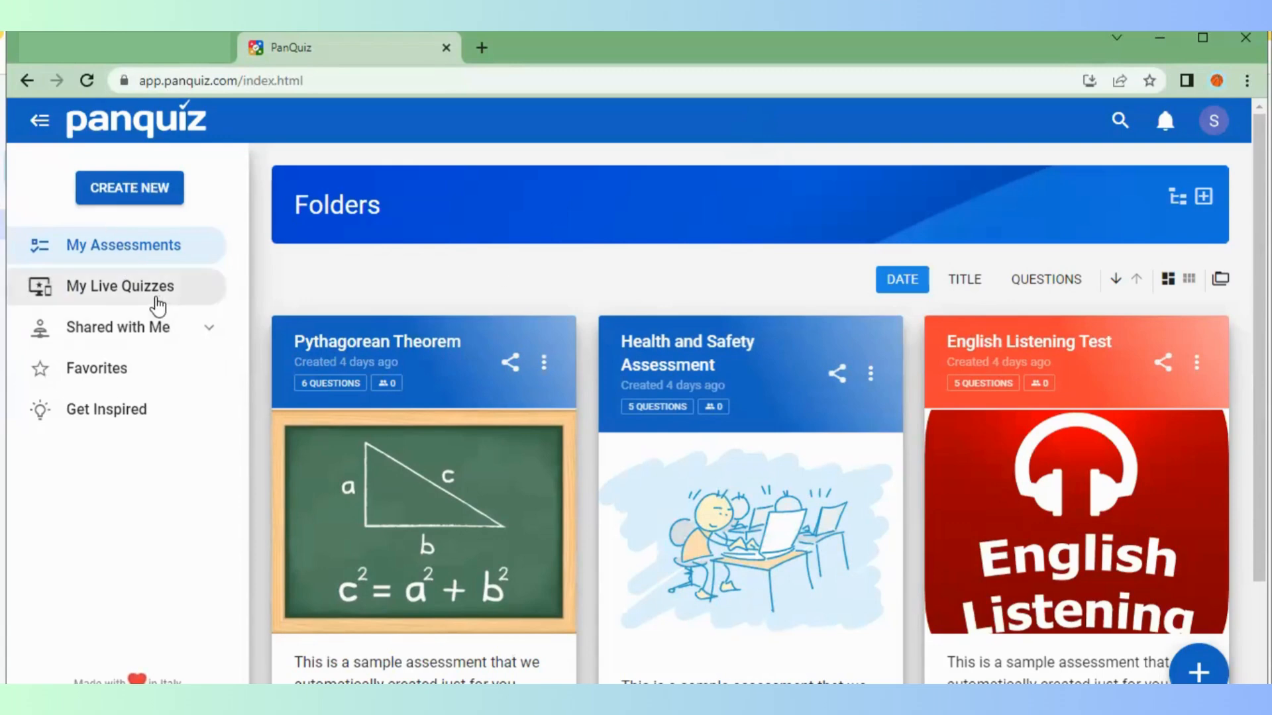
Create a new assessment, glance at Import Questions and cancel, then open Ask Mr. PanQuiz
left_click(136, 190)
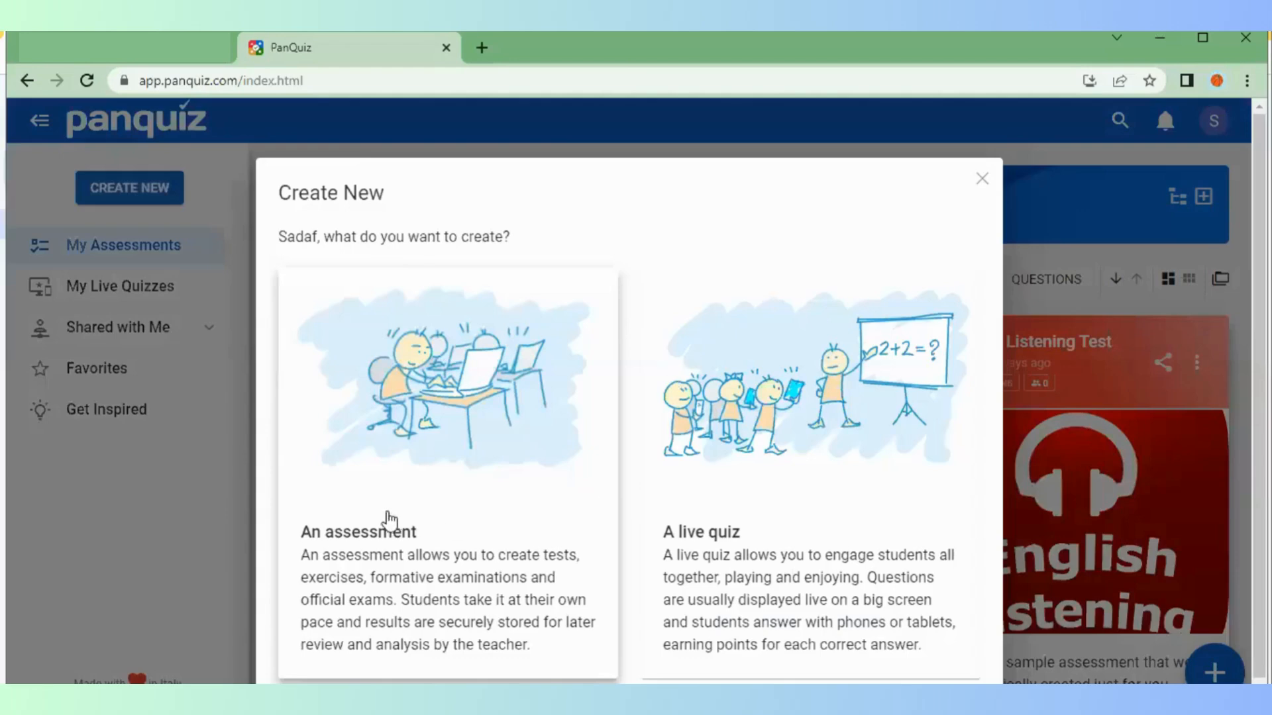
left_click(406, 530)
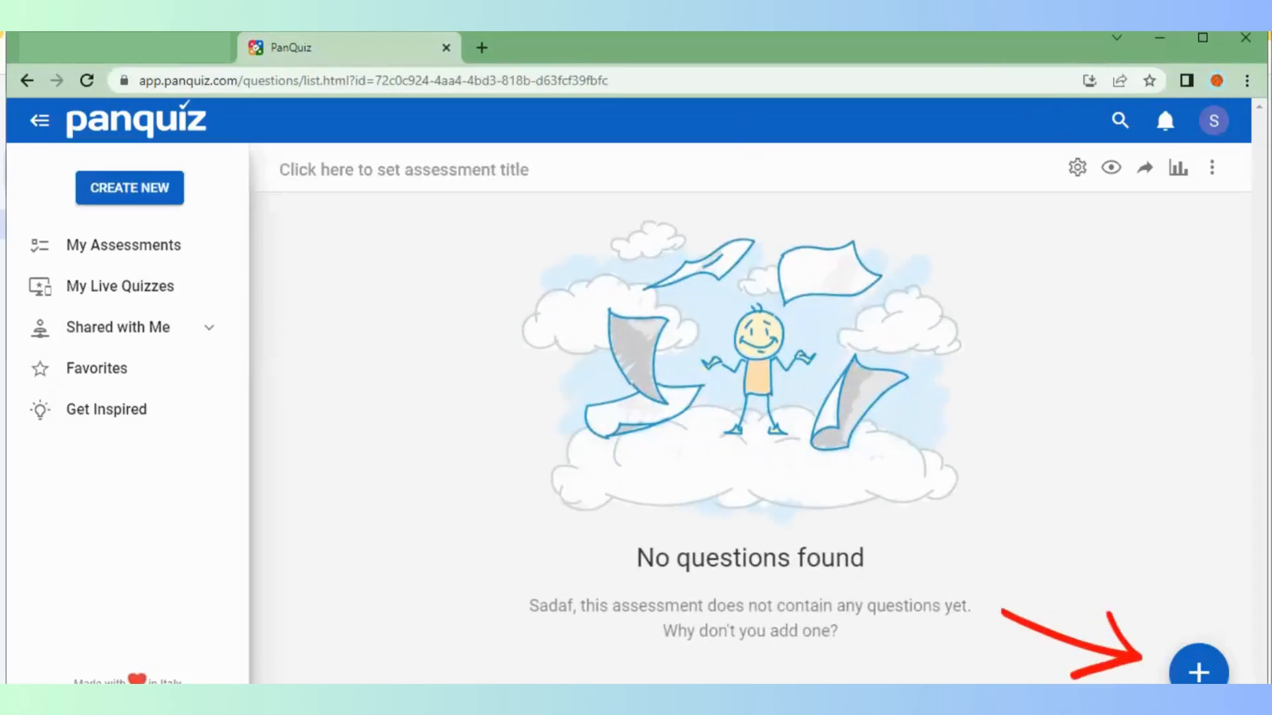
left_click(1199, 670)
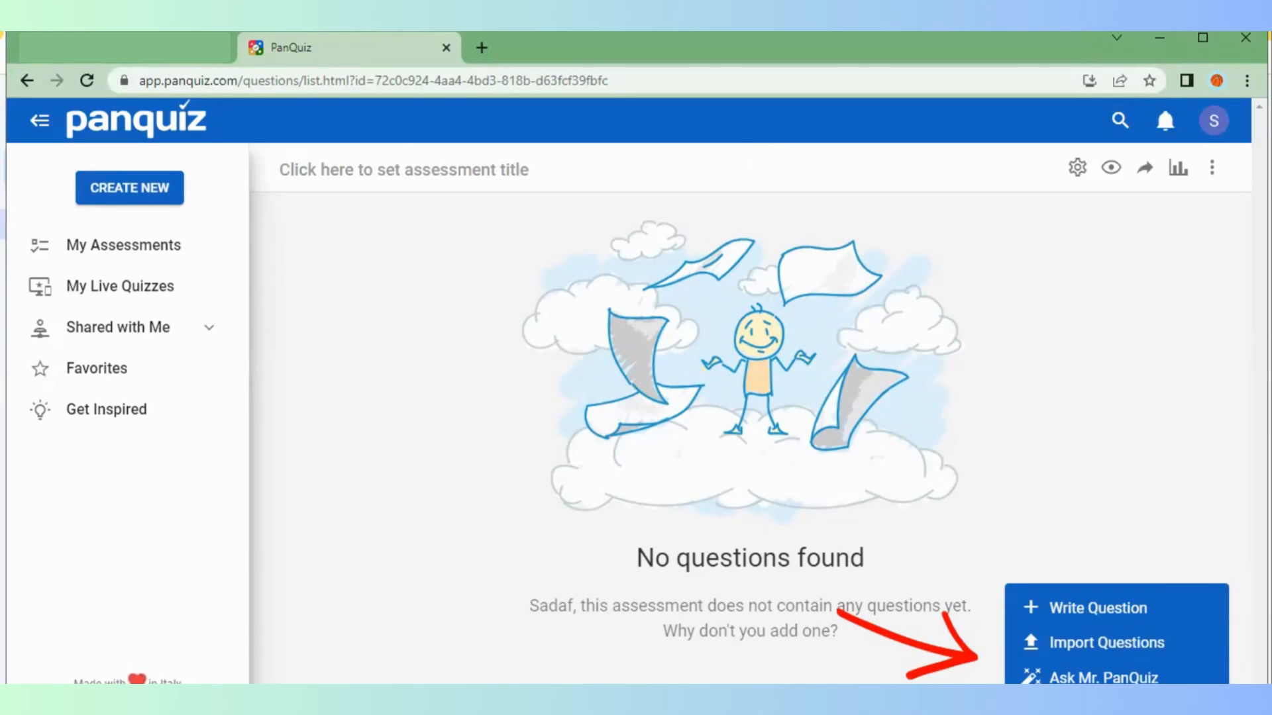
left_click(1107, 643)
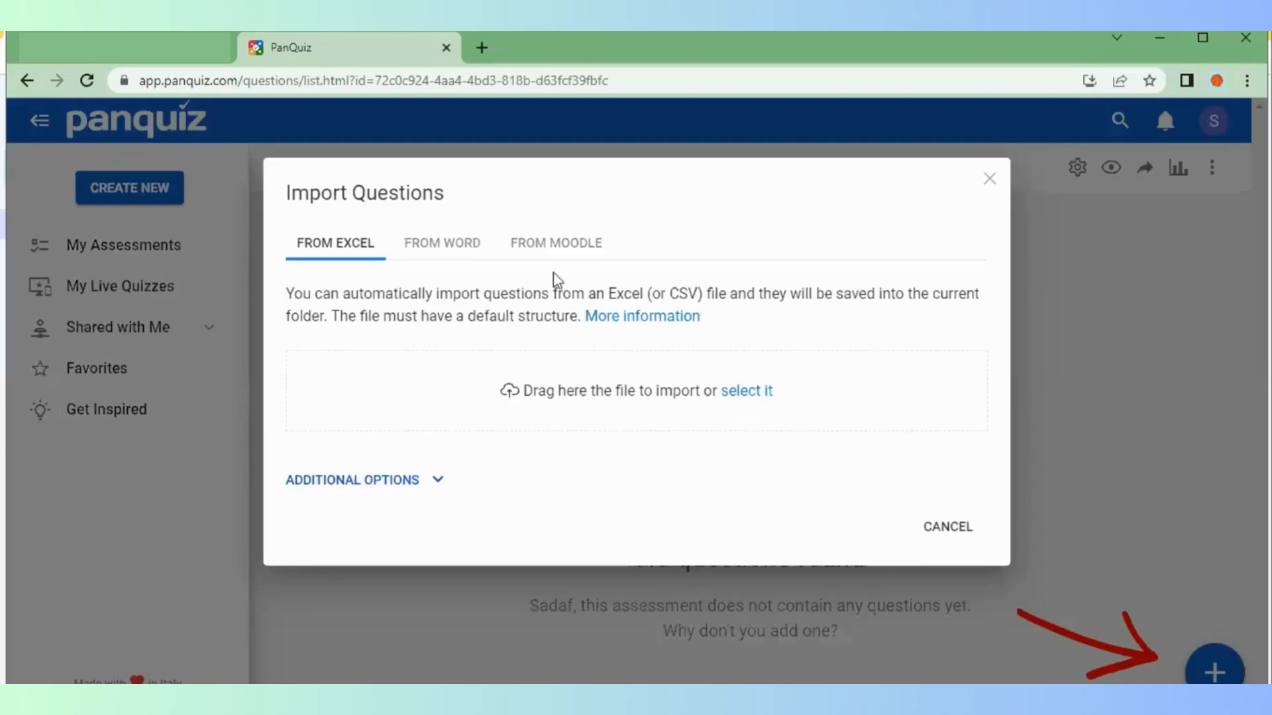
left_click(938, 530)
left_click(1215, 672)
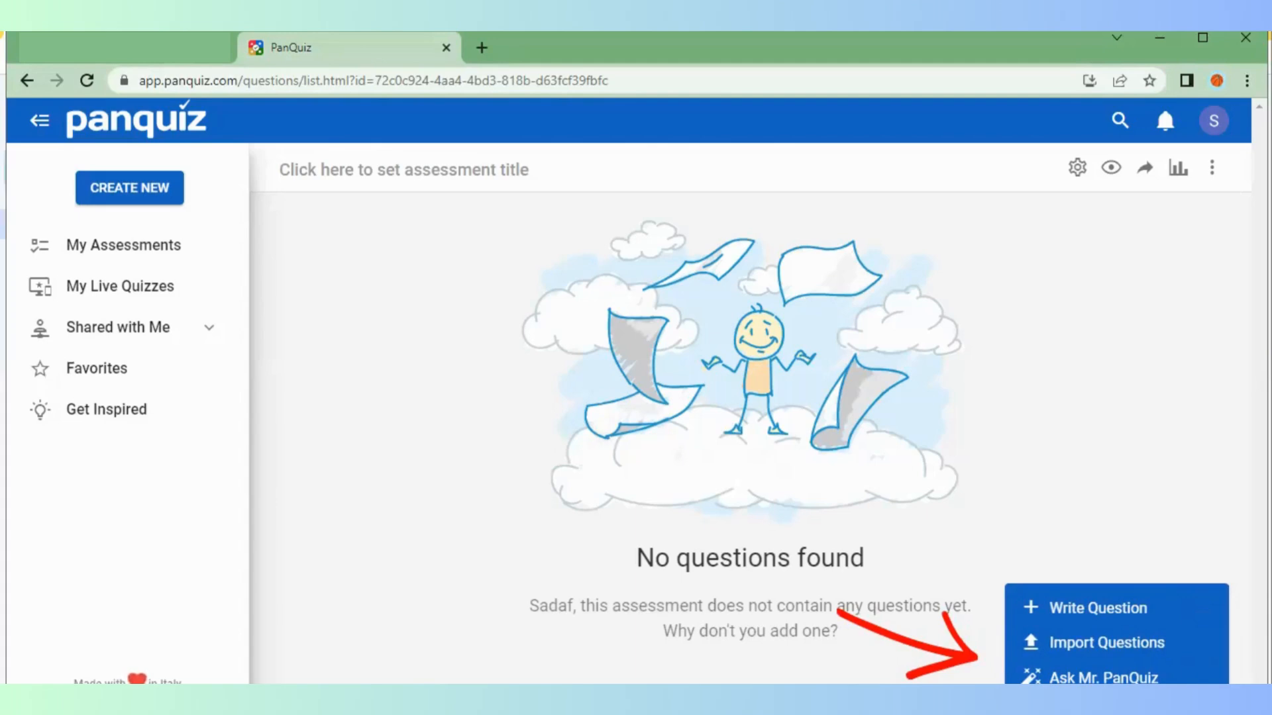
left_click(1103, 677)
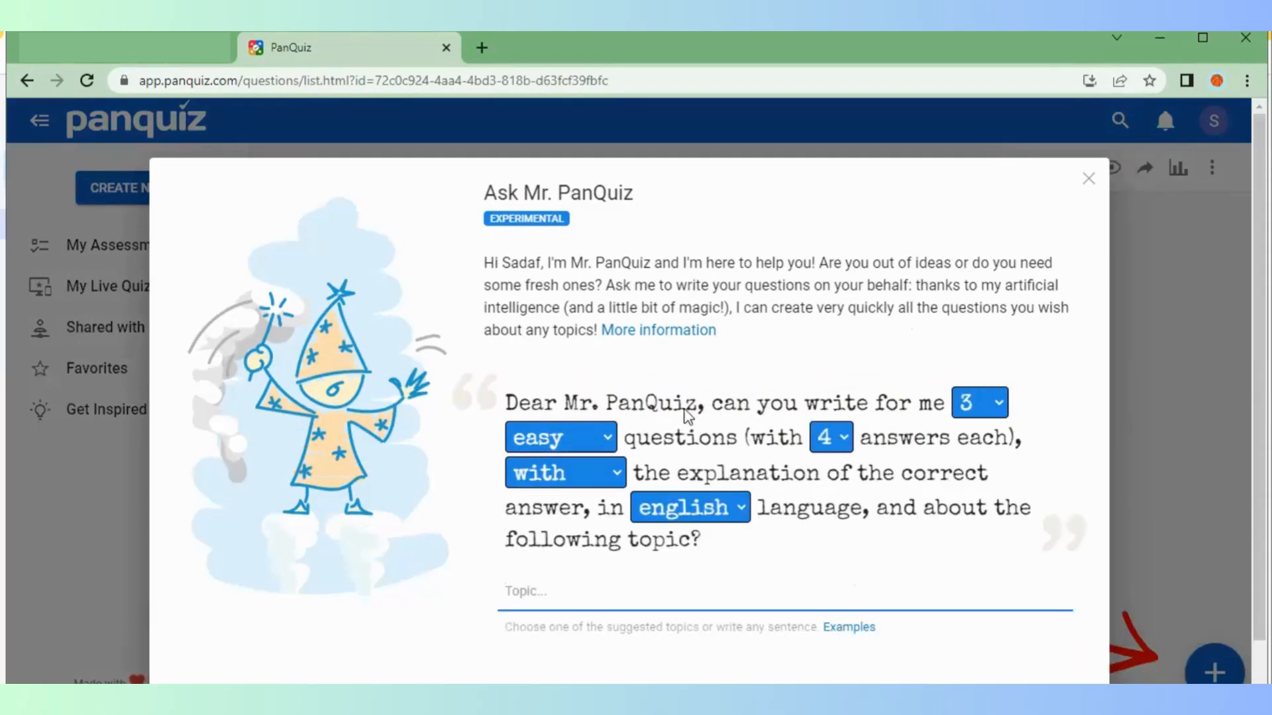
Set the generator to 4 easy questions with explanations, in english
left_click(985, 402)
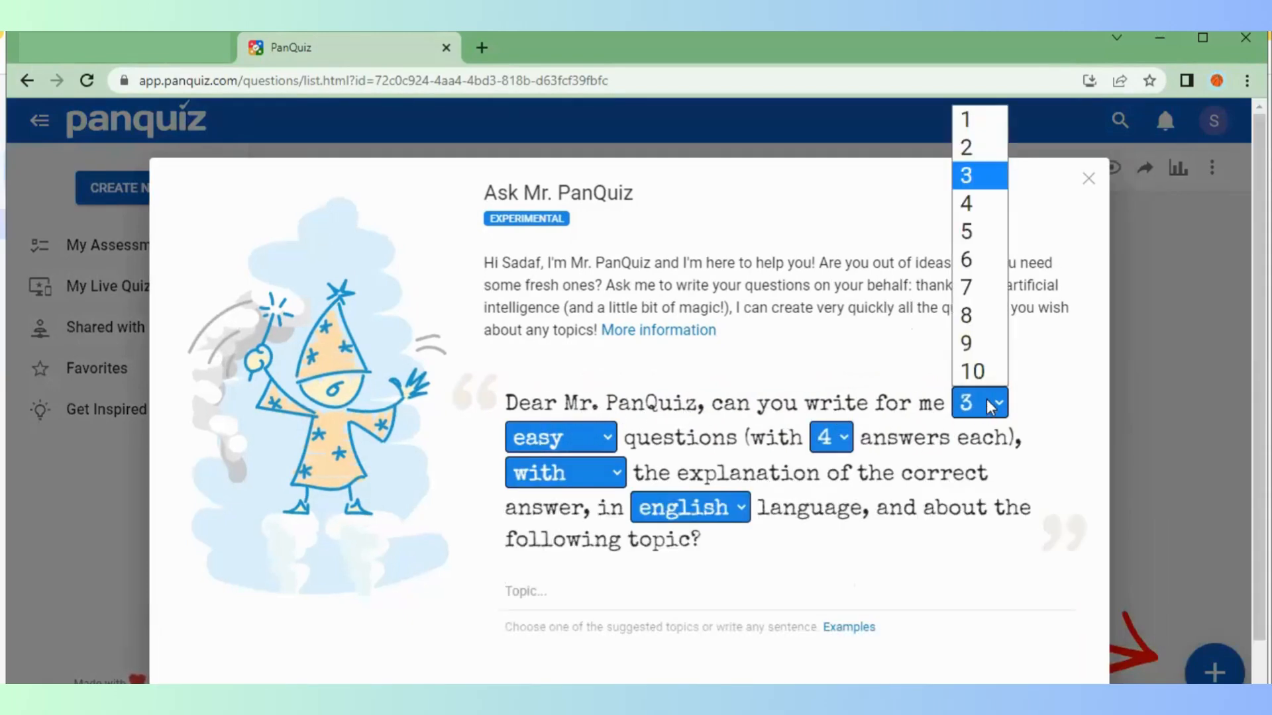
left_click(969, 211)
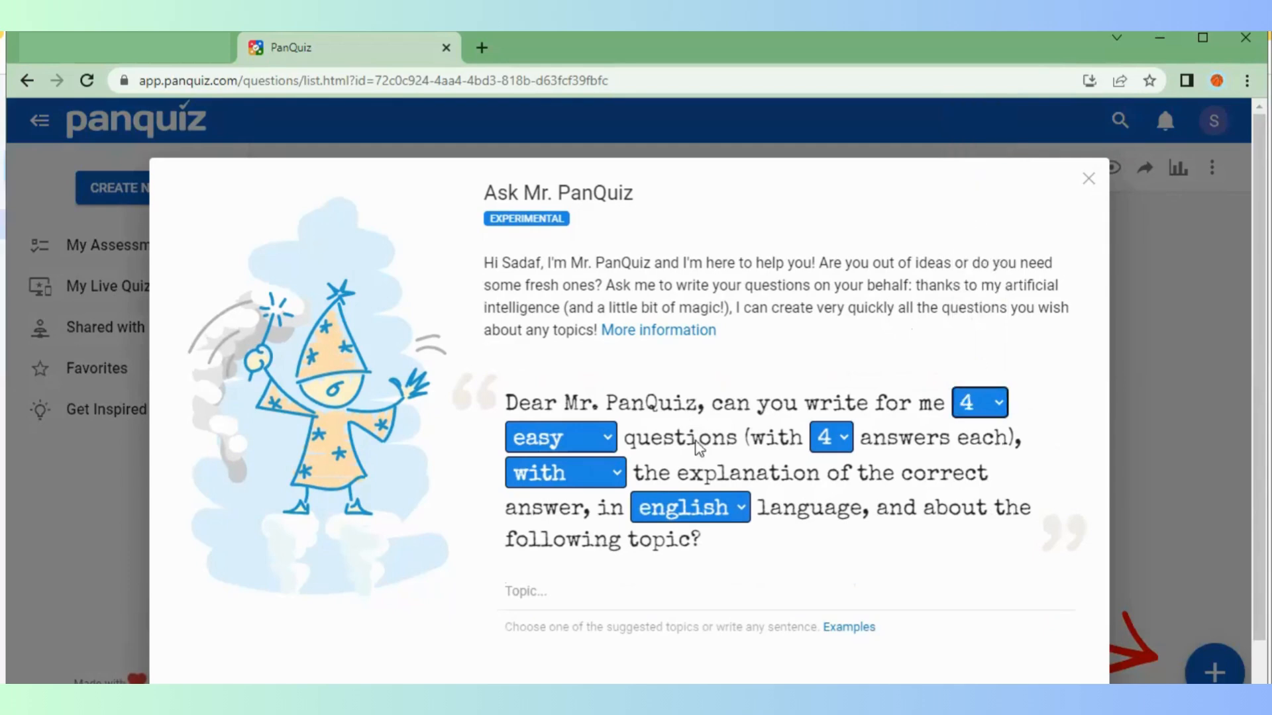
left_click(608, 439)
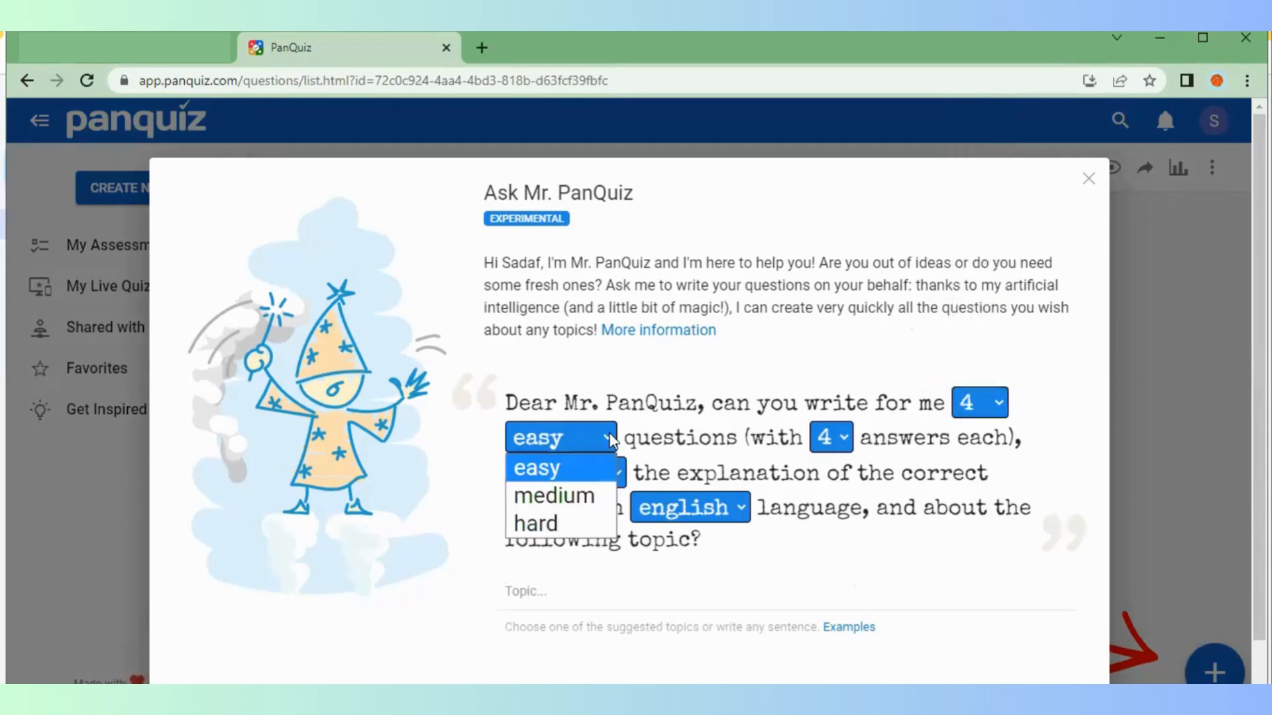
left_click(573, 468)
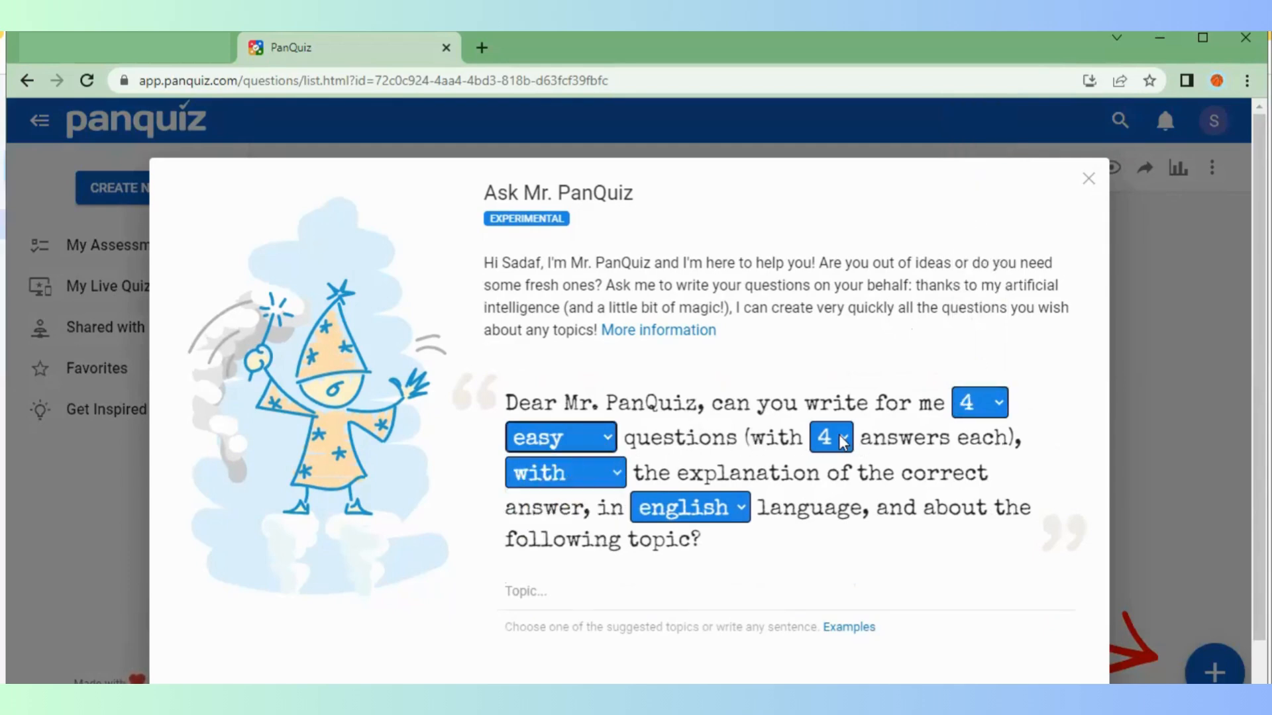
left_click(598, 479)
left_click(598, 476)
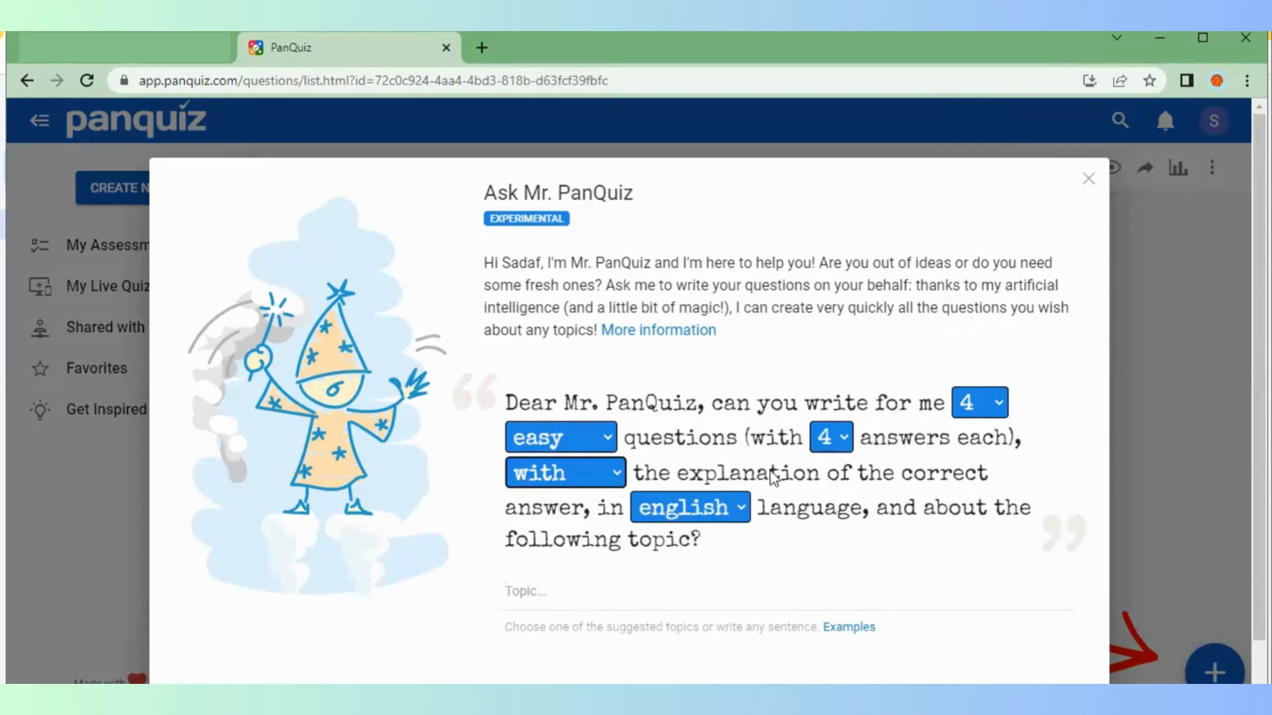
left_click(738, 508)
left_click(738, 511)
Choose 'Football player' as the topic and request the questions
left_click(543, 599)
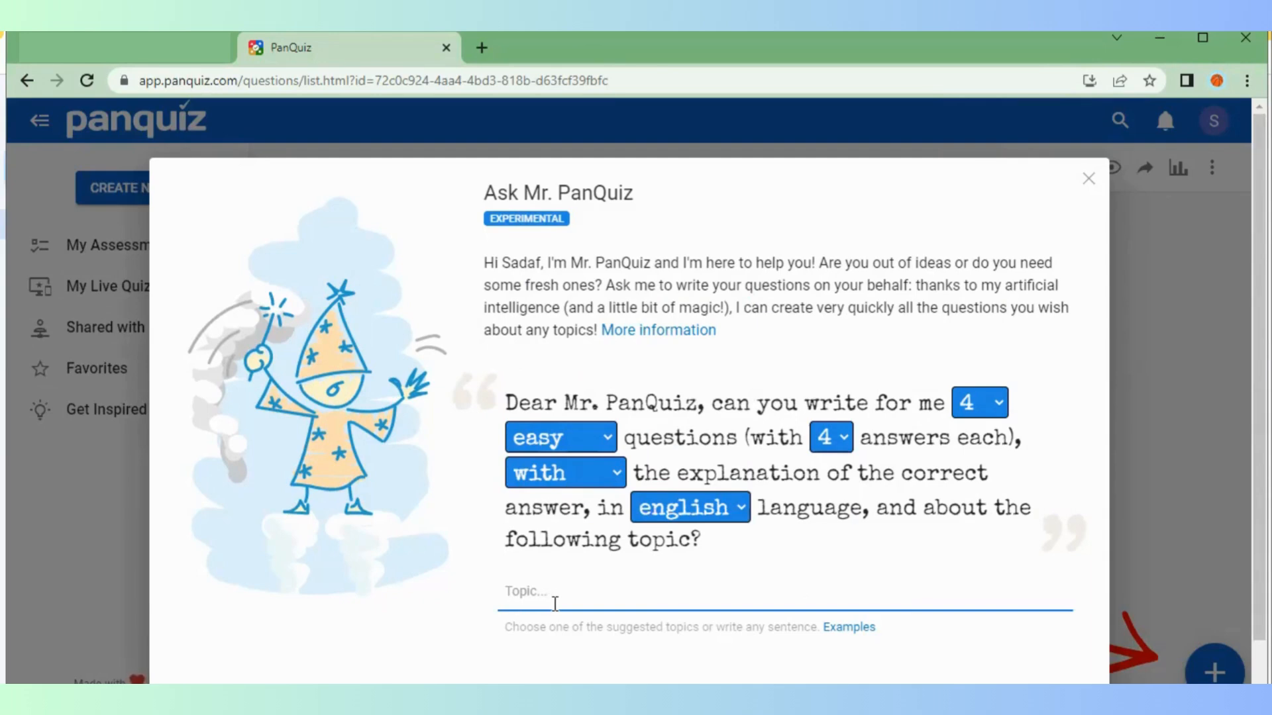
type("Football Players")
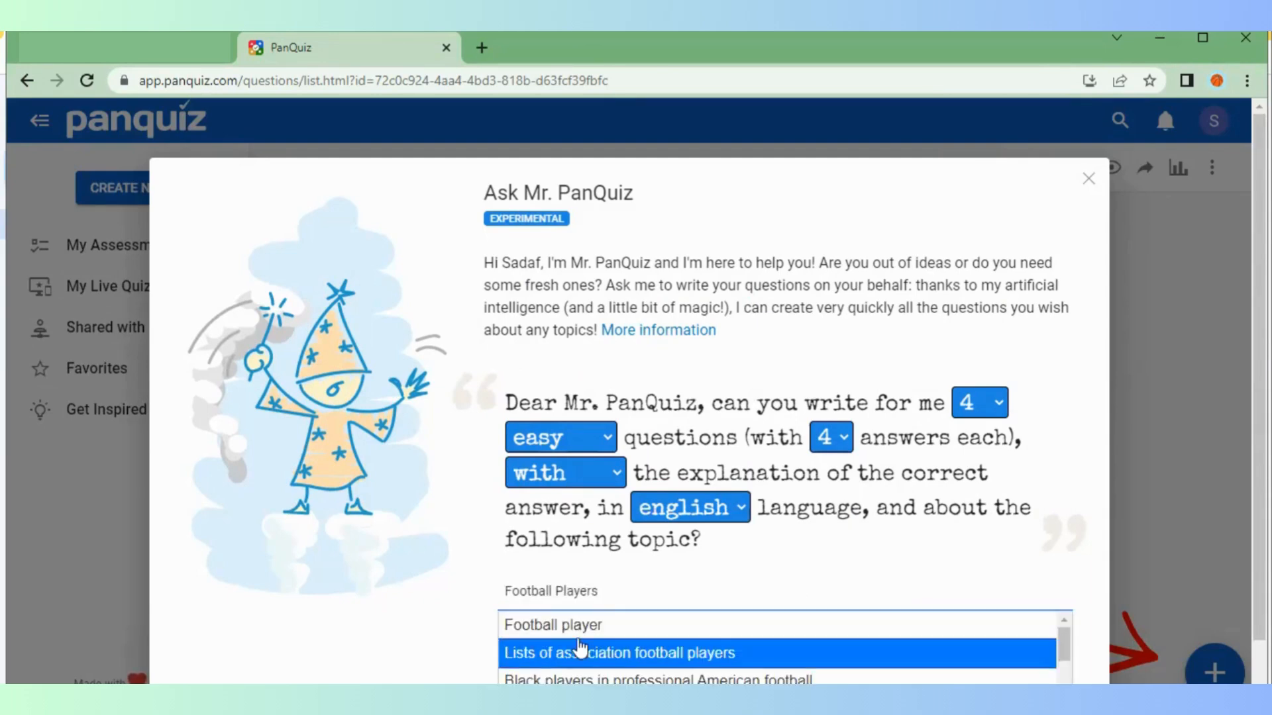
left_click(574, 628)
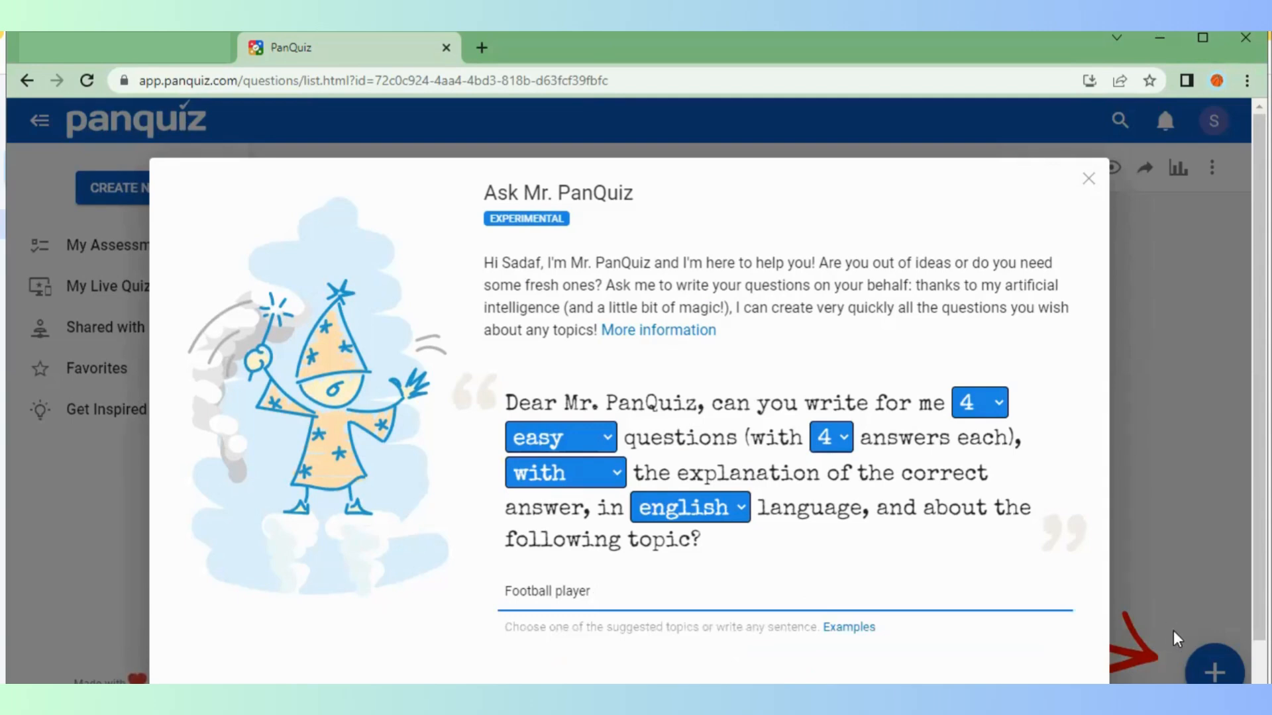
left_click(1059, 633)
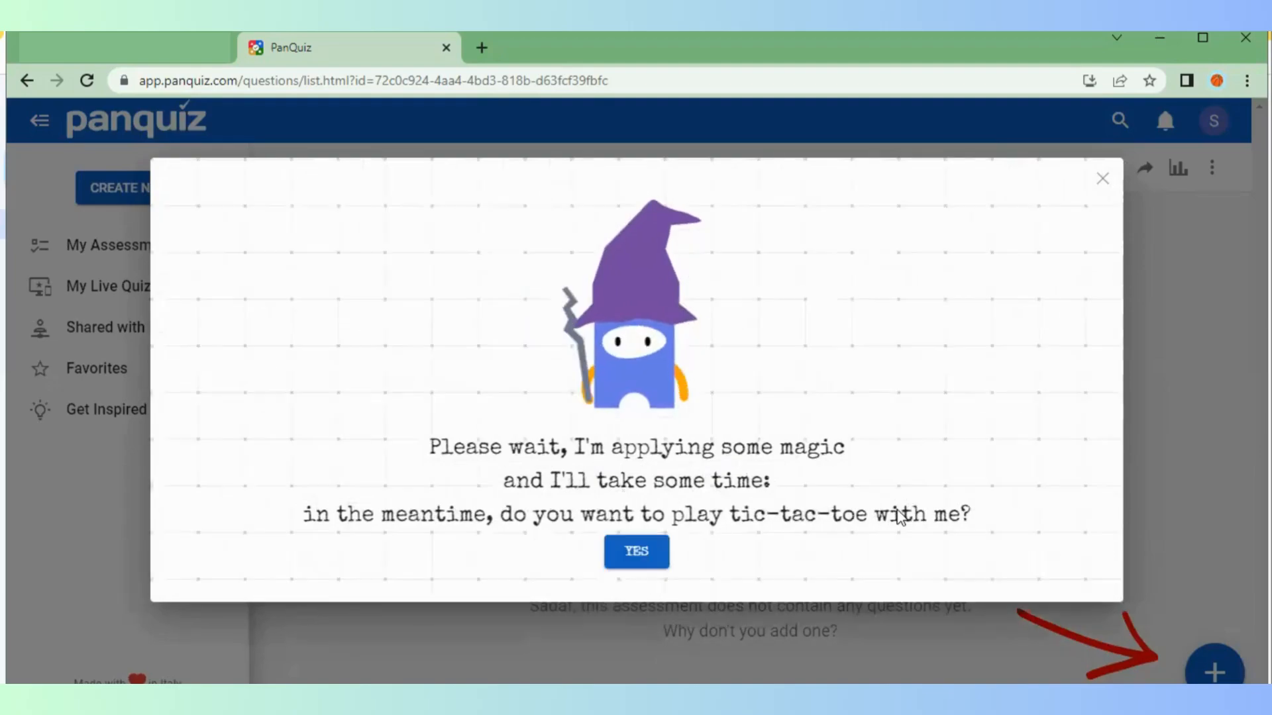
Play tic-tac-toe to a draw while waiting, then open the ready football questions
left_click(637, 551)
left_click(624, 477)
left_click(621, 329)
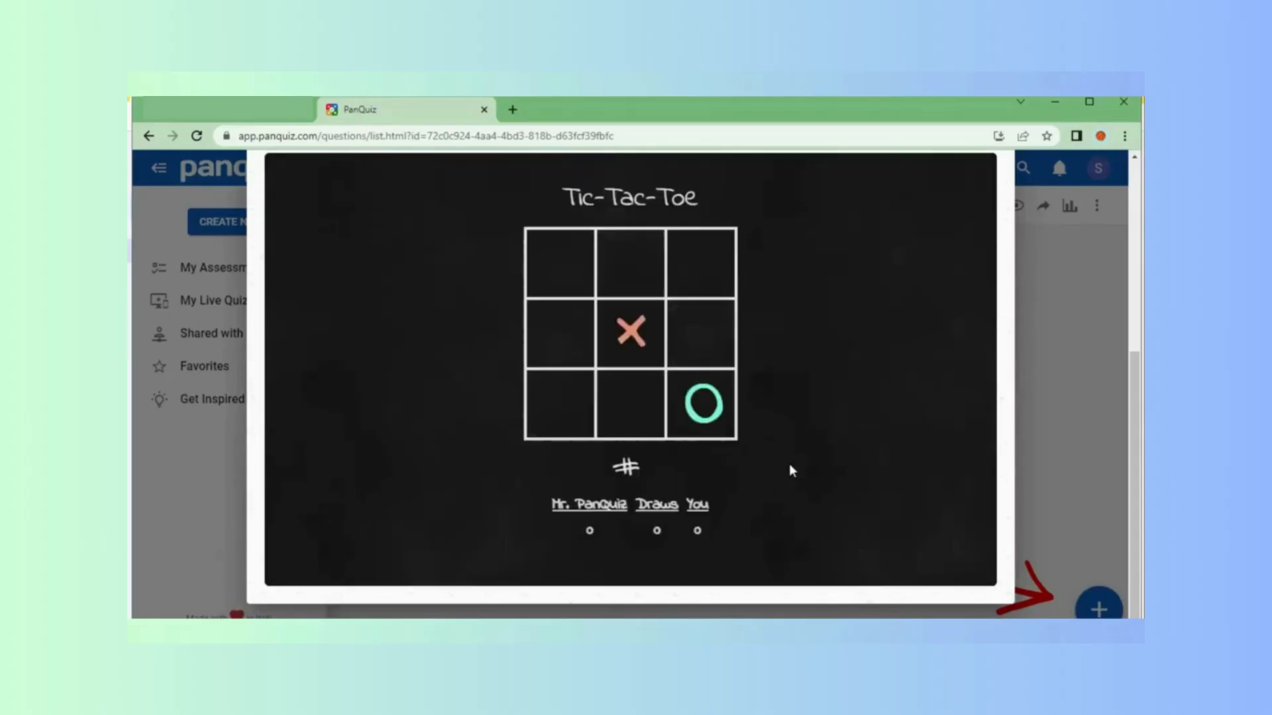
left_click(701, 264)
left_click(630, 402)
left_click(569, 284)
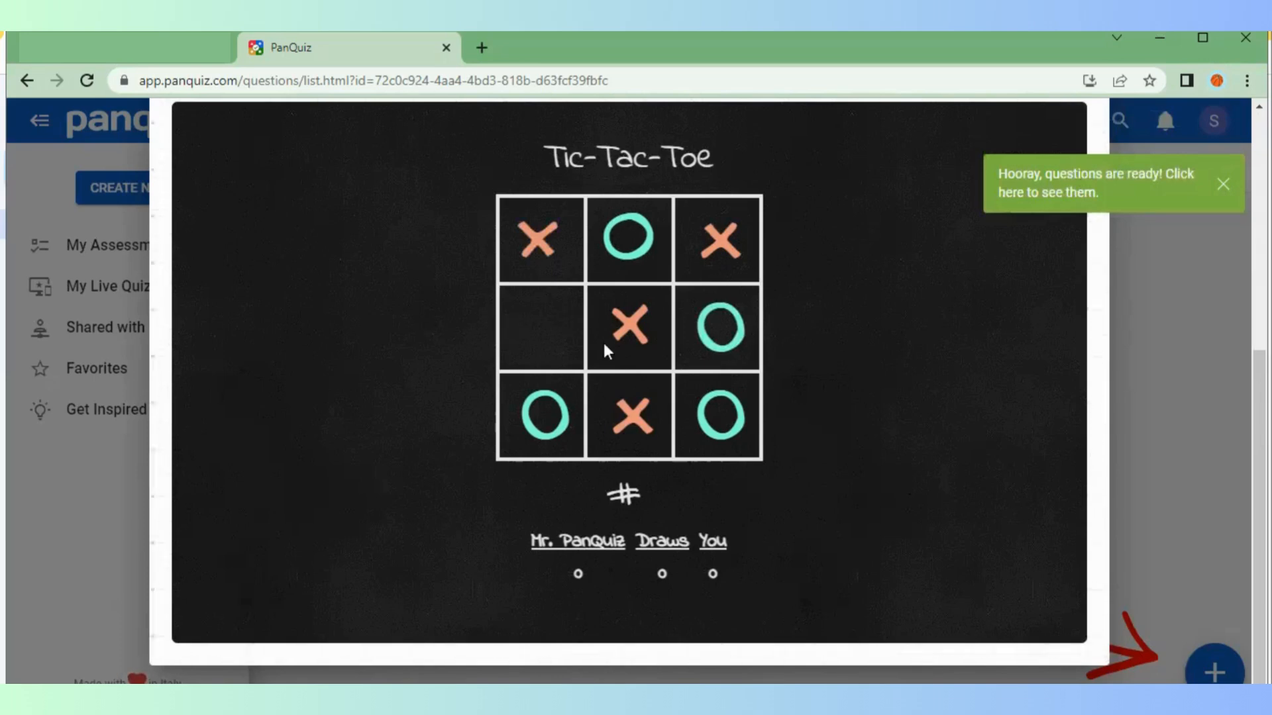
left_click(543, 333)
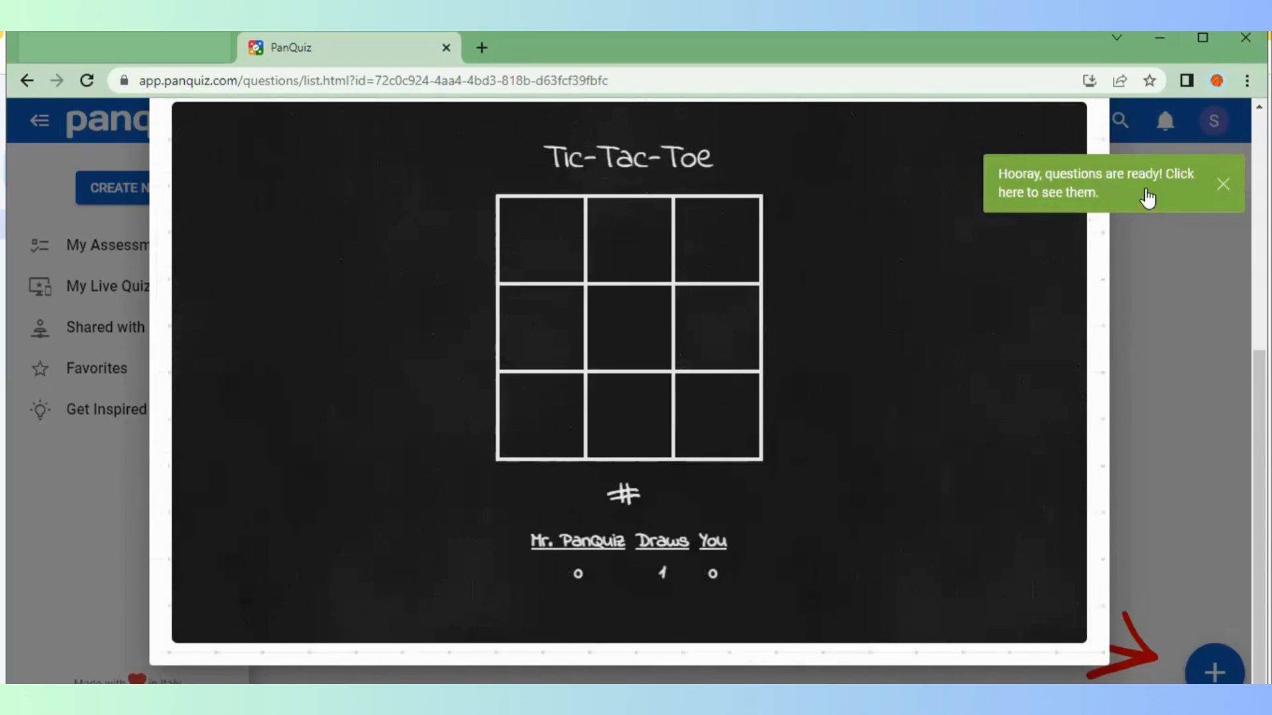
left_click(1089, 186)
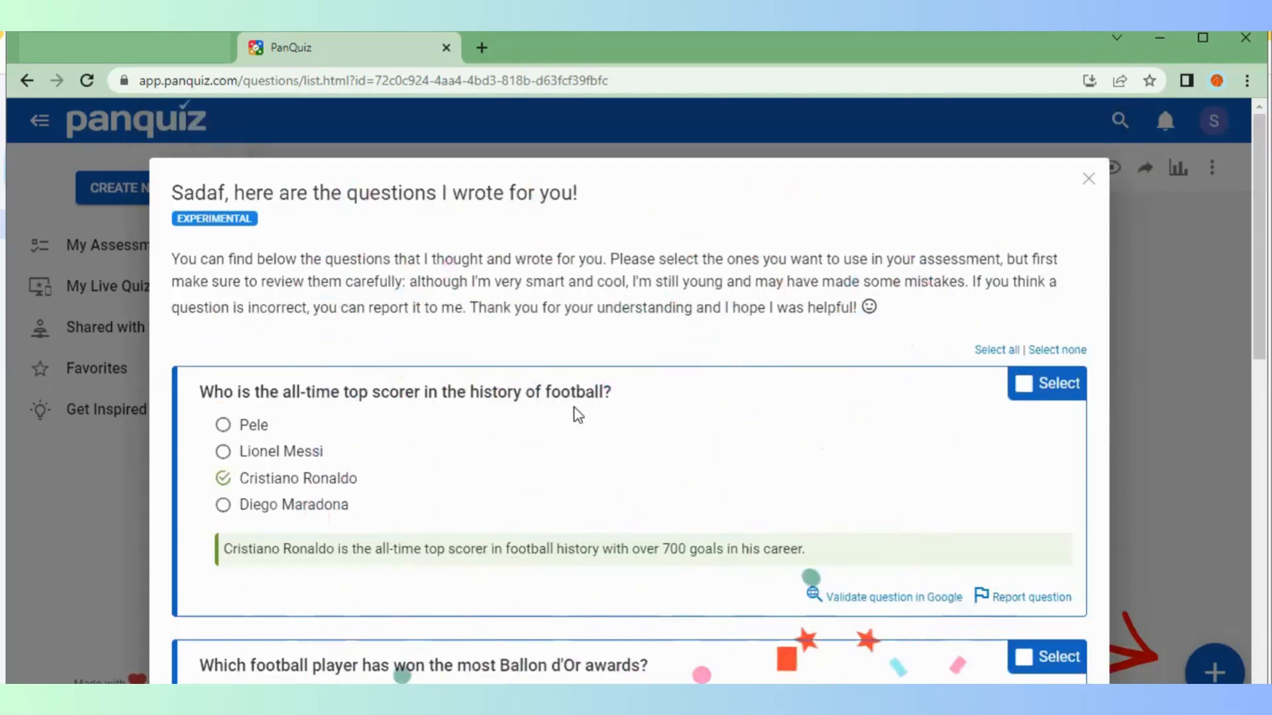
Scroll through the three generated multiple-choice football questions to review them
scroll(593, 435, "down", 10)
scroll(663, 439, "down", 4)
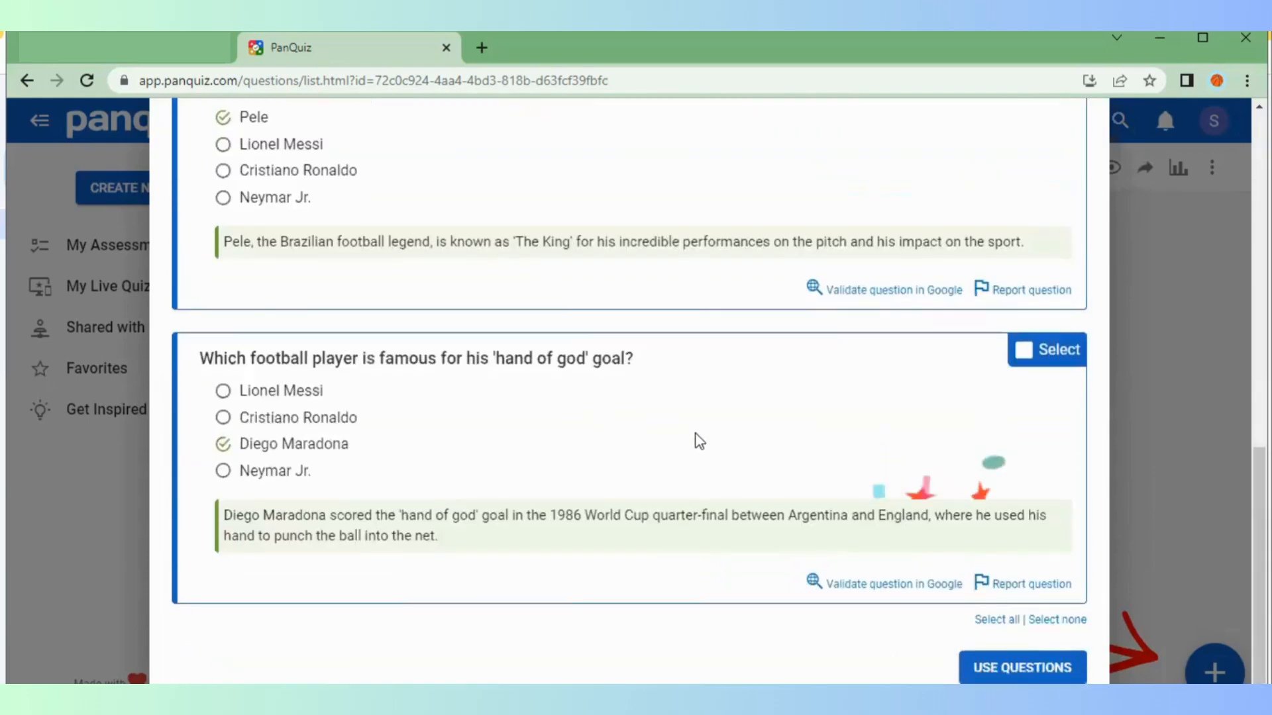
scroll(686, 457, "up", 6)
scroll(740, 421, "up", 1)
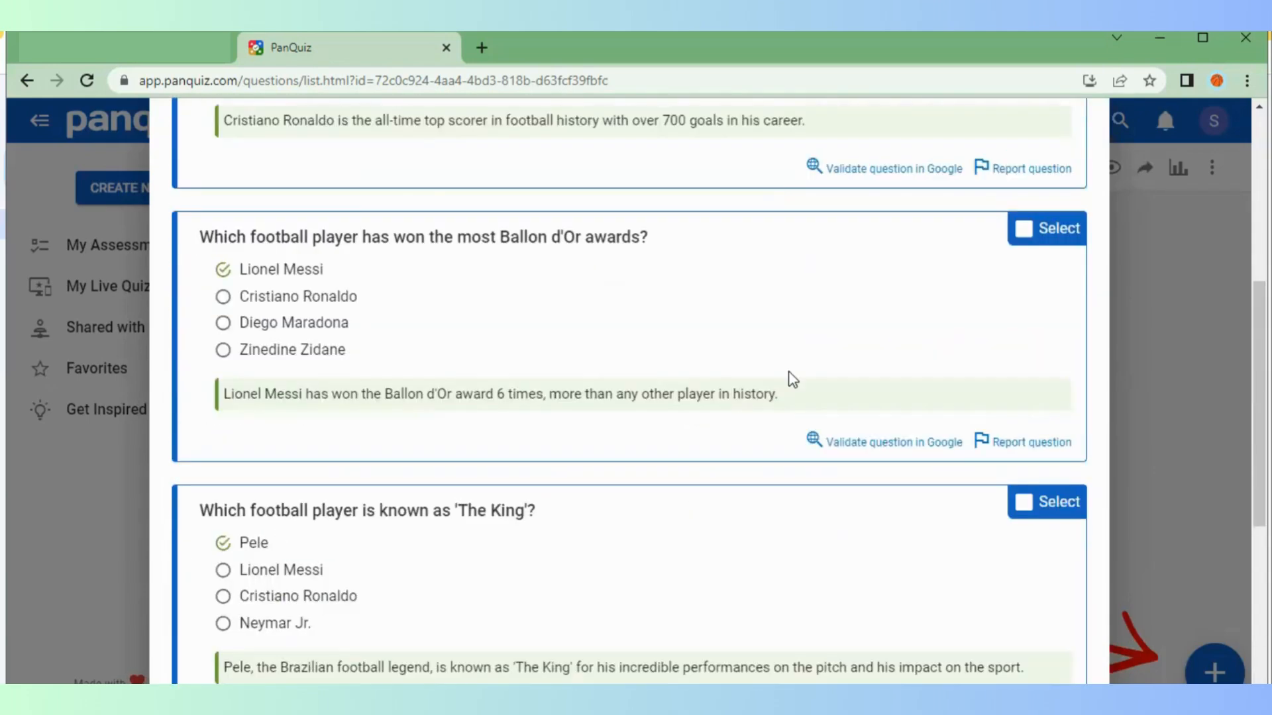
scroll(702, 401, "down", 1)
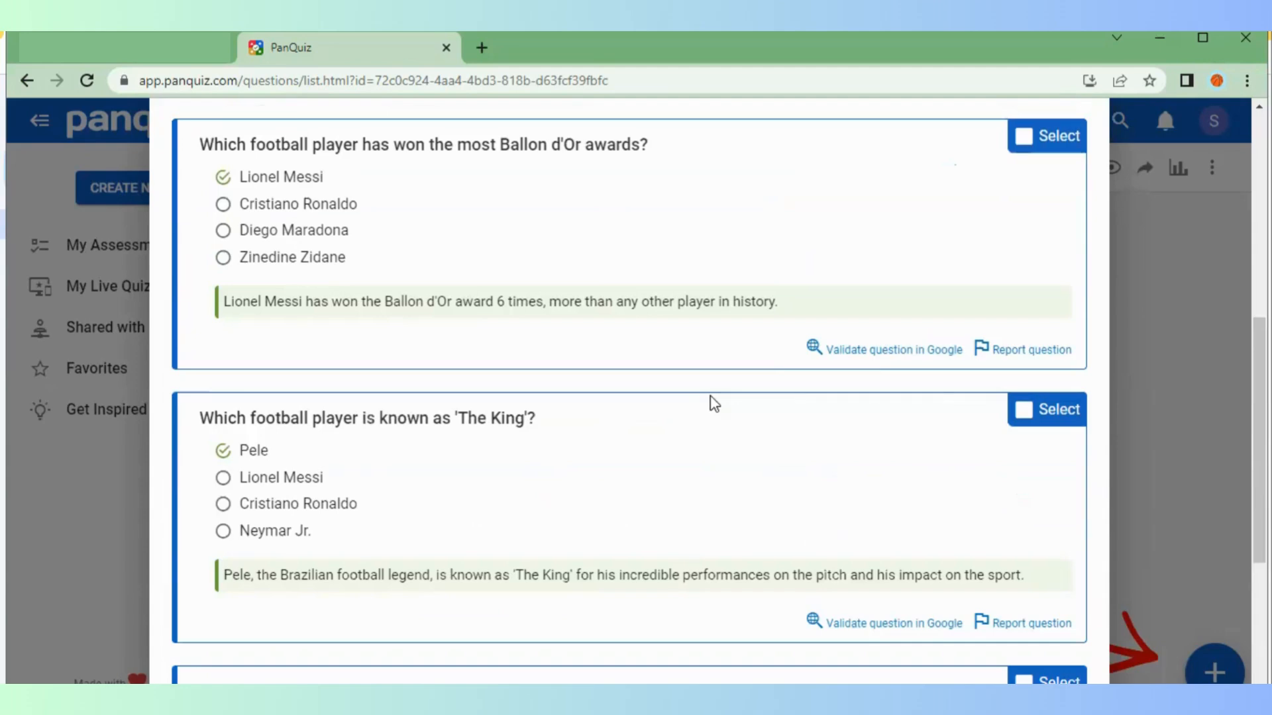
scroll(729, 431, "down", 4)
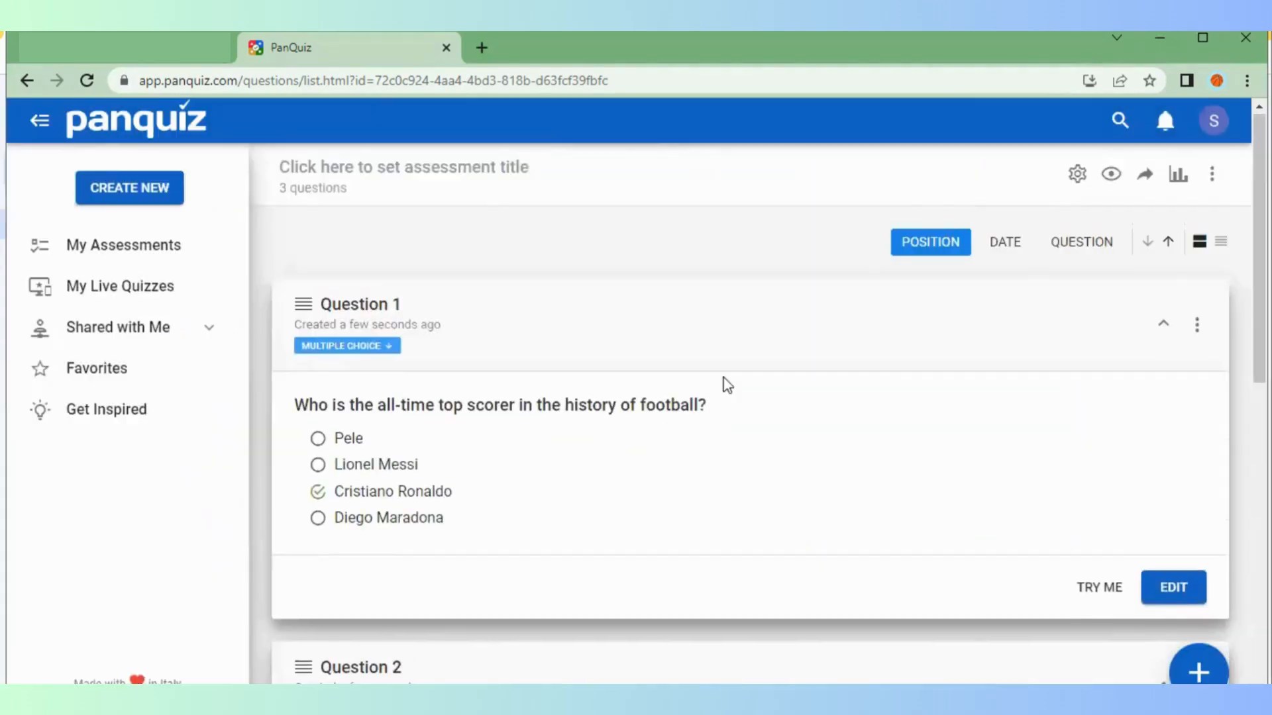
scroll(722, 377, "down", 8)
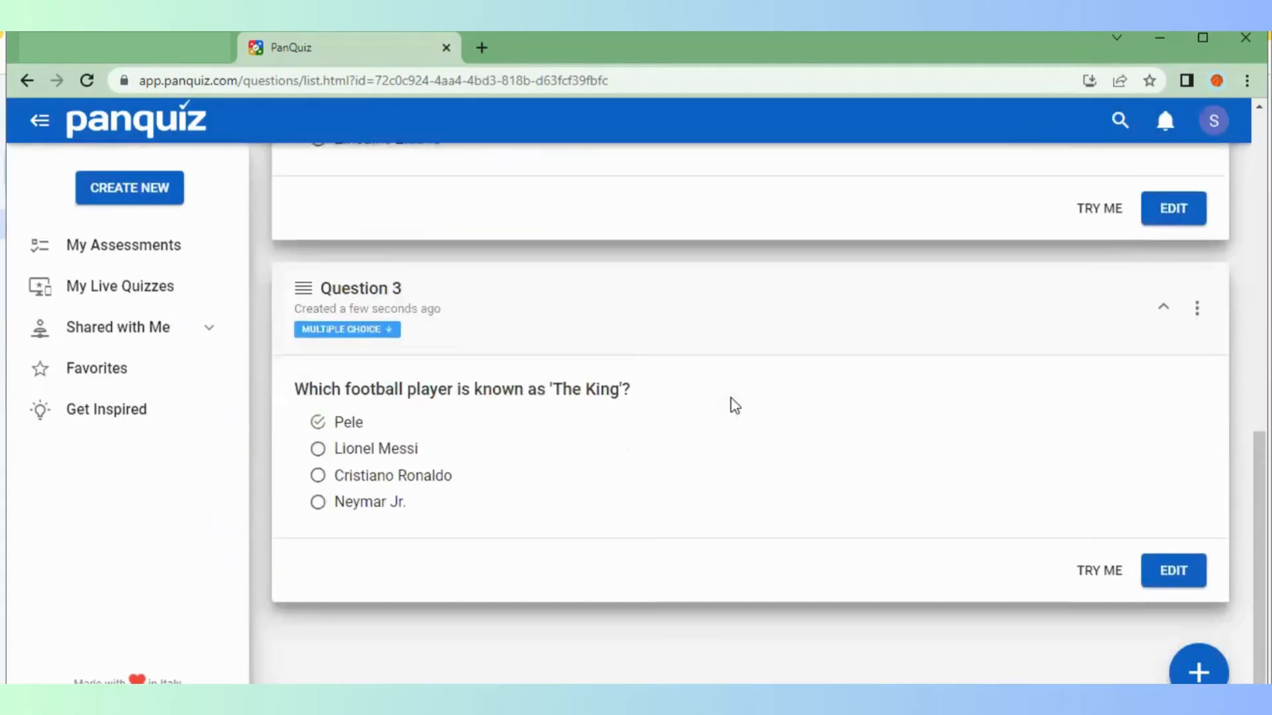
scroll(732, 404, "up", 10)
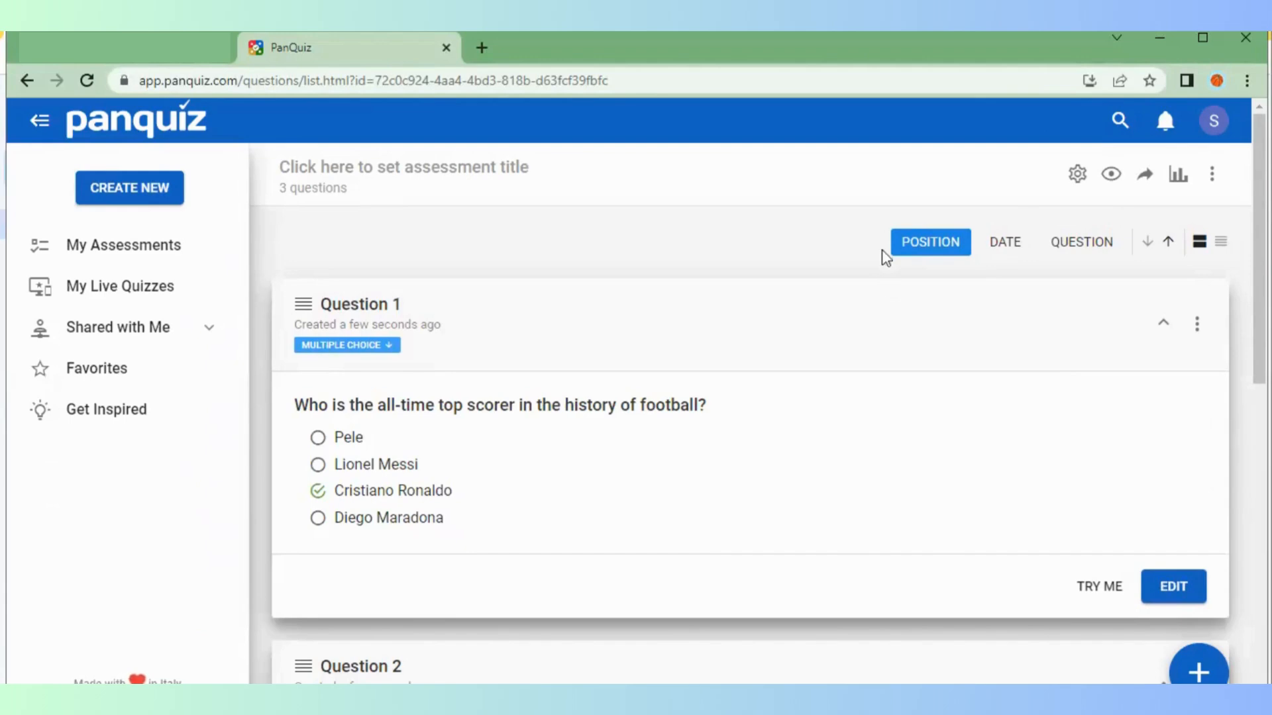
Resize the footballer photo in Question 1 to about 222px wide and save it
left_click(930, 252)
left_click(1176, 586)
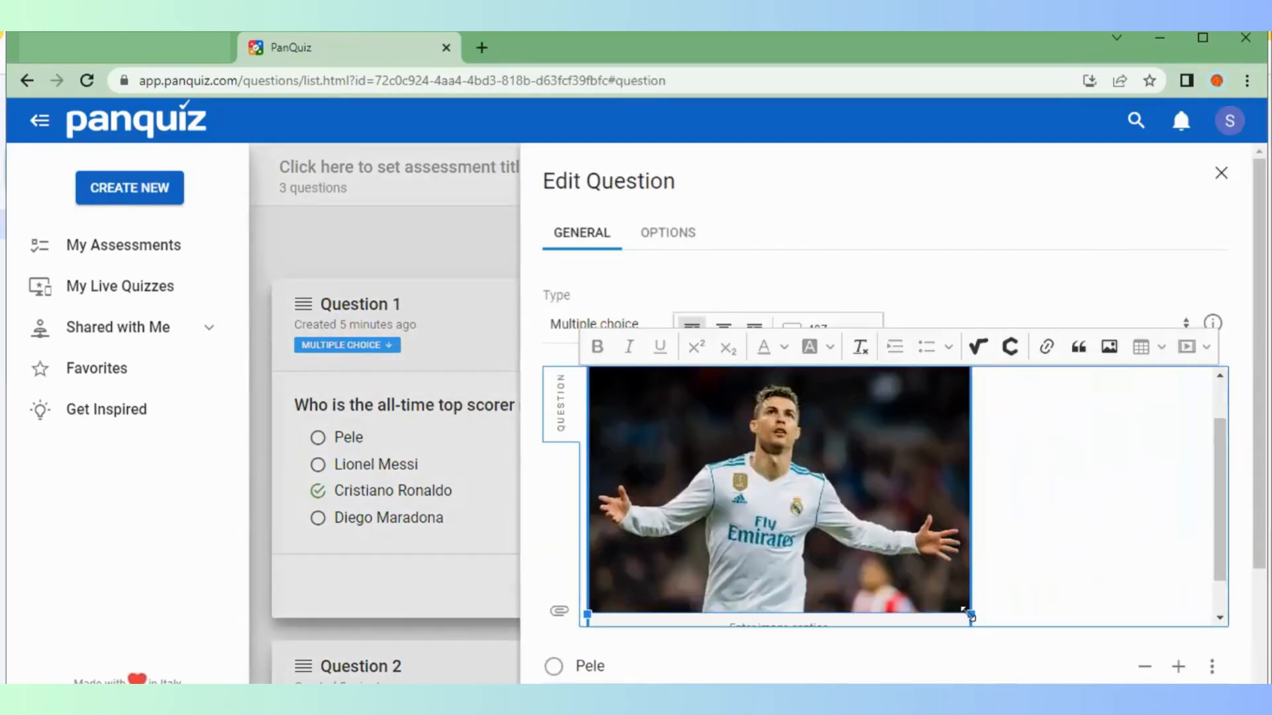
left_click_drag(968, 612, 798, 421)
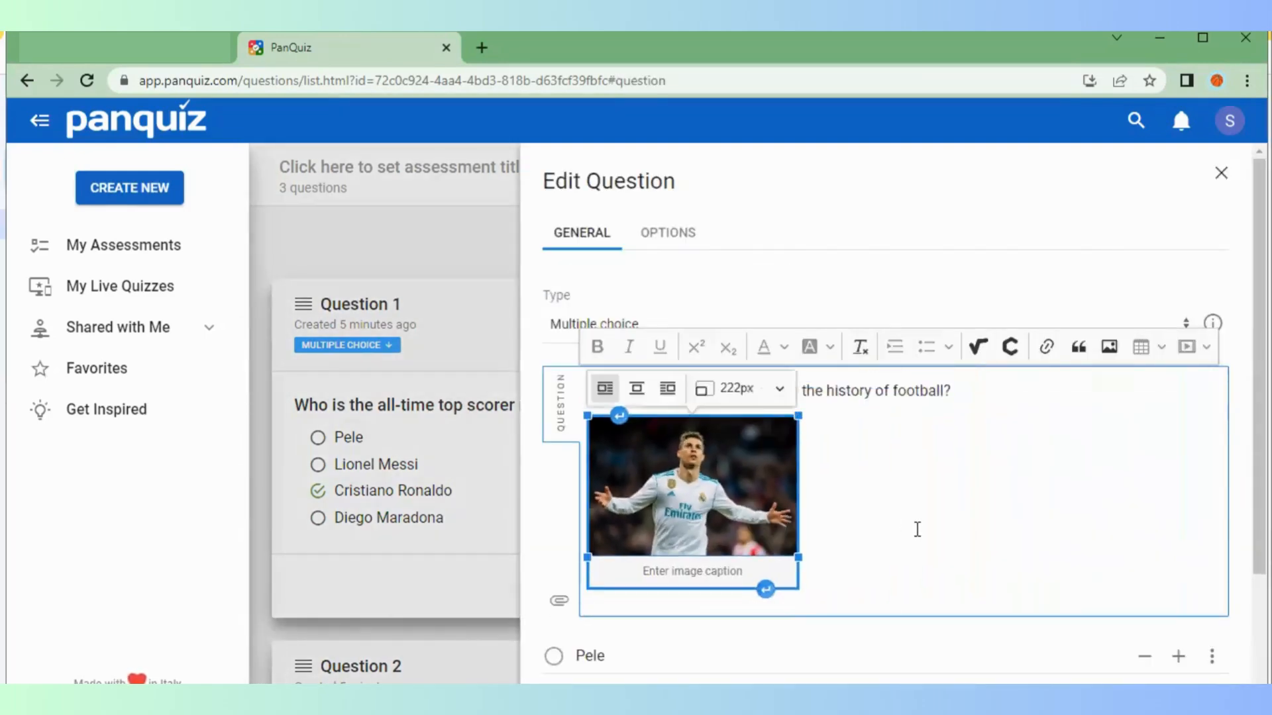
left_click(919, 529)
left_click(1049, 604)
scroll(1049, 604, "down", 2)
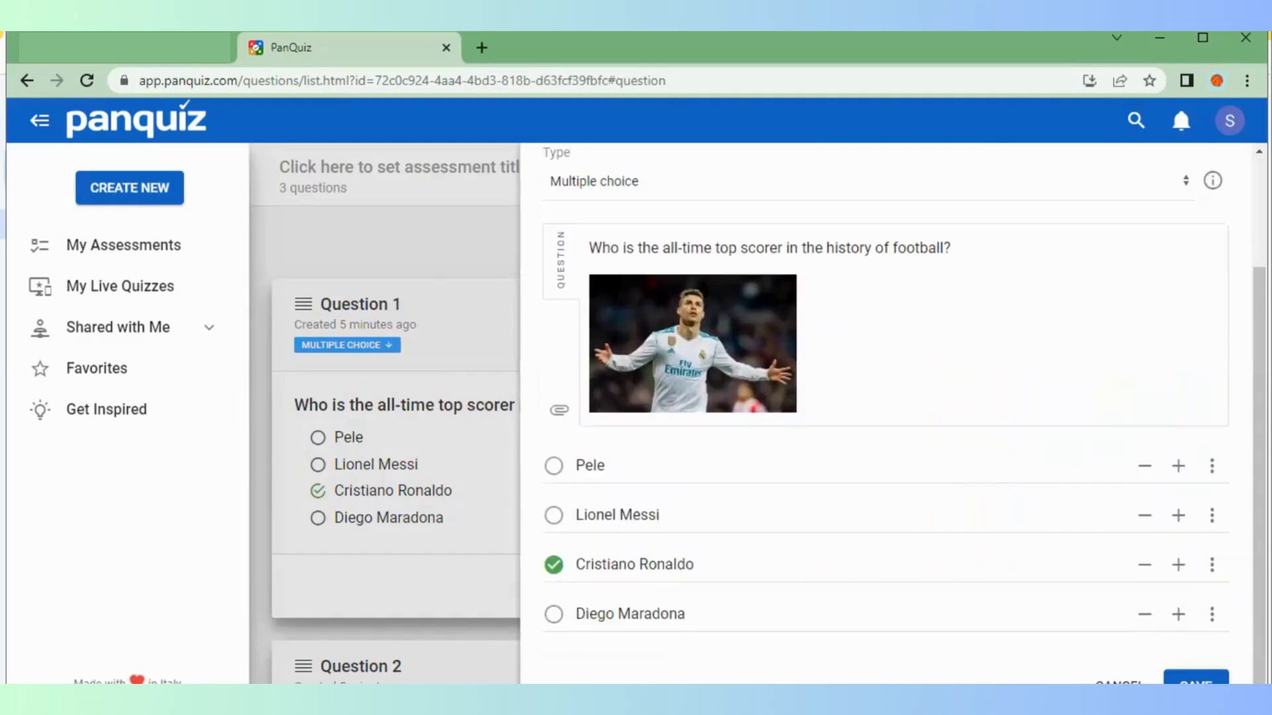
left_click(1195, 679)
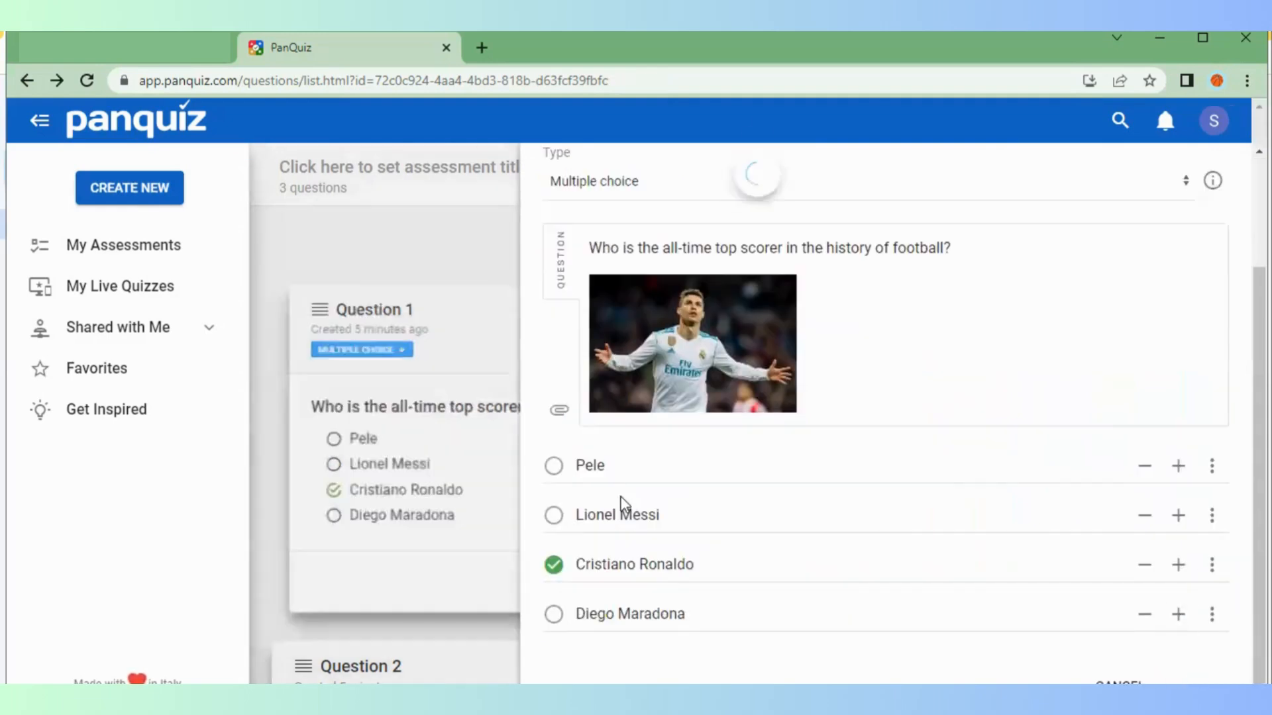
Open Question 2 for editing
scroll(757, 466, "down", 6)
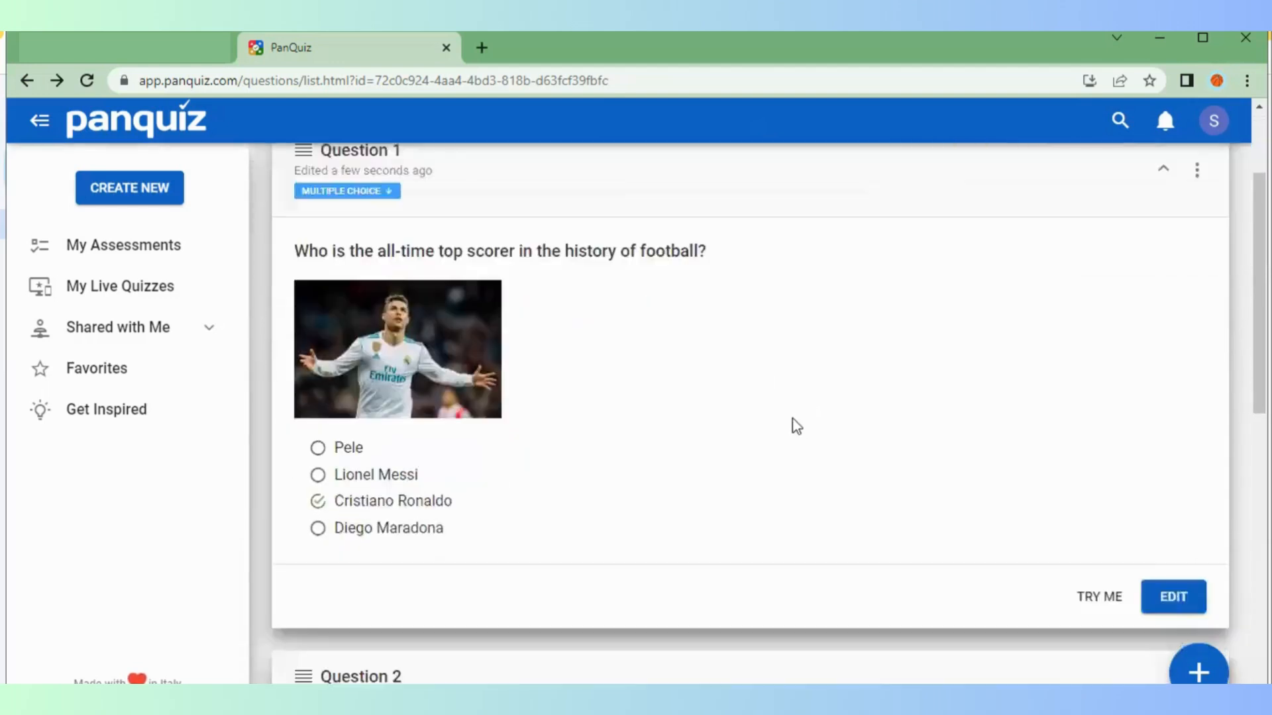
scroll(642, 488, "down", 3)
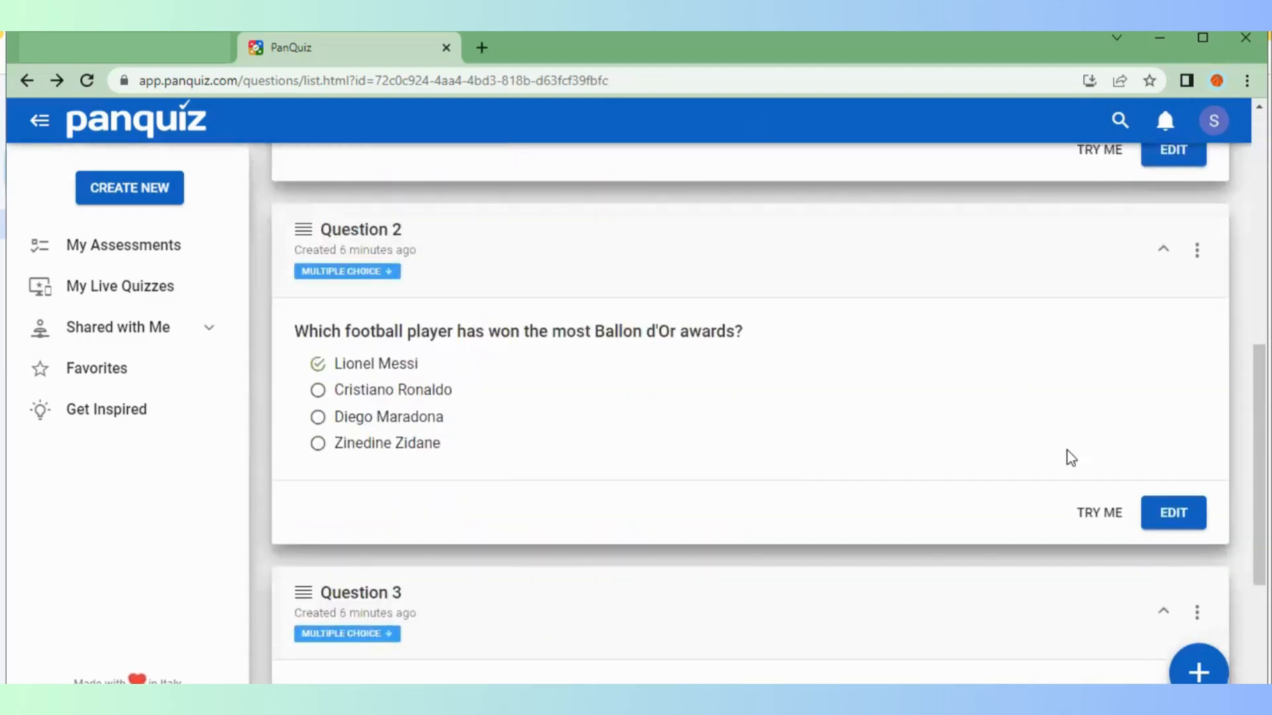
left_click(1181, 514)
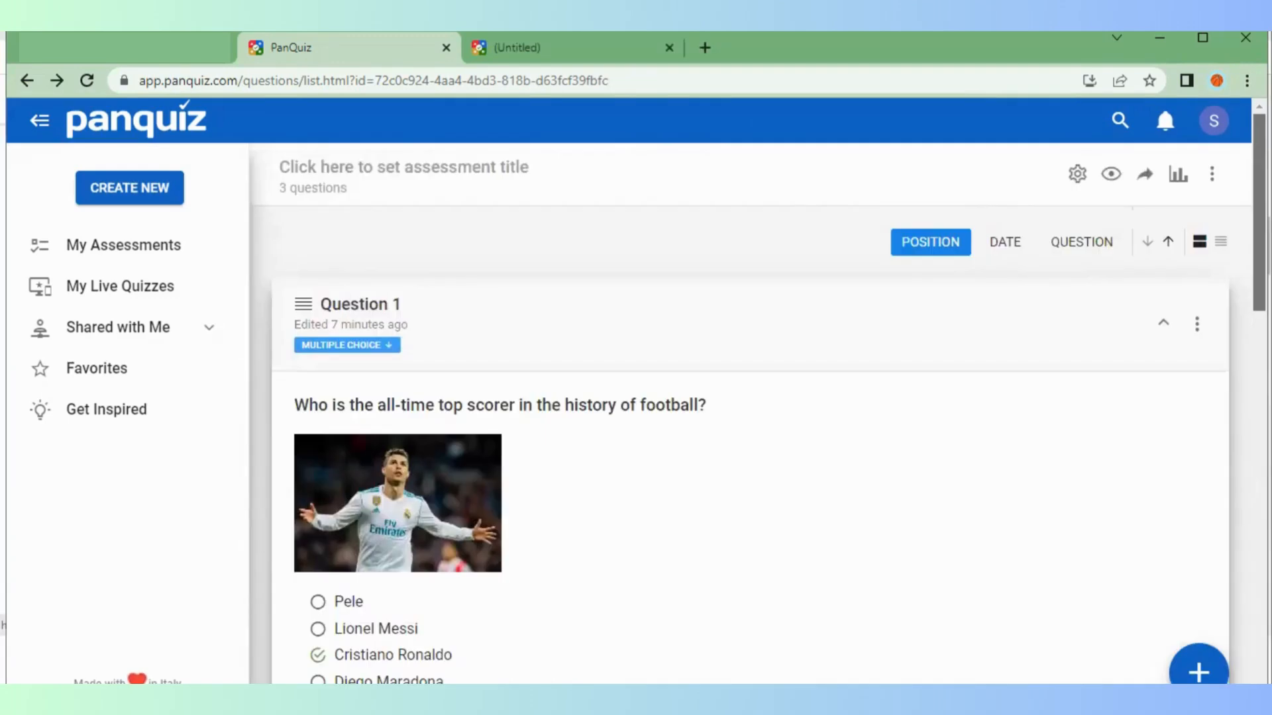
mouse_move(1259, 212)
left_mouse_down()
mouse_move(1259, 574)
mouse_move(1260, 212)
left_mouse_up()
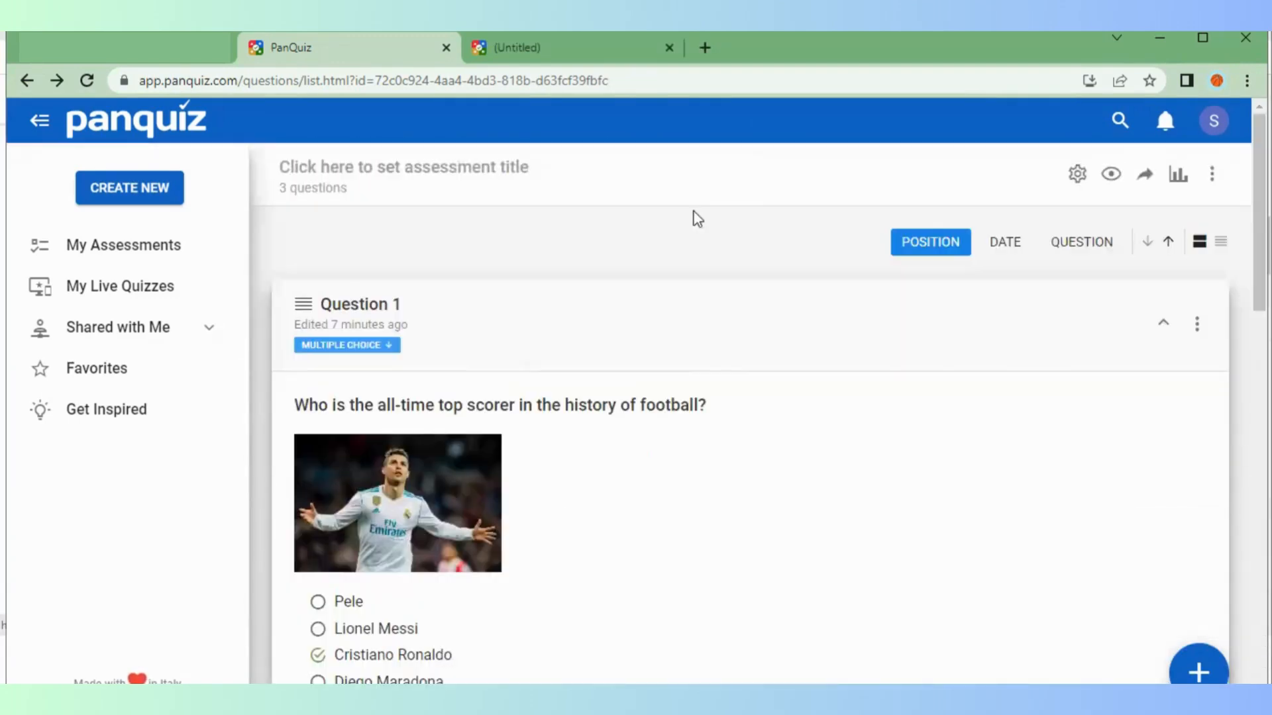
Title the assessment 'Football Players'
left_click(501, 171)
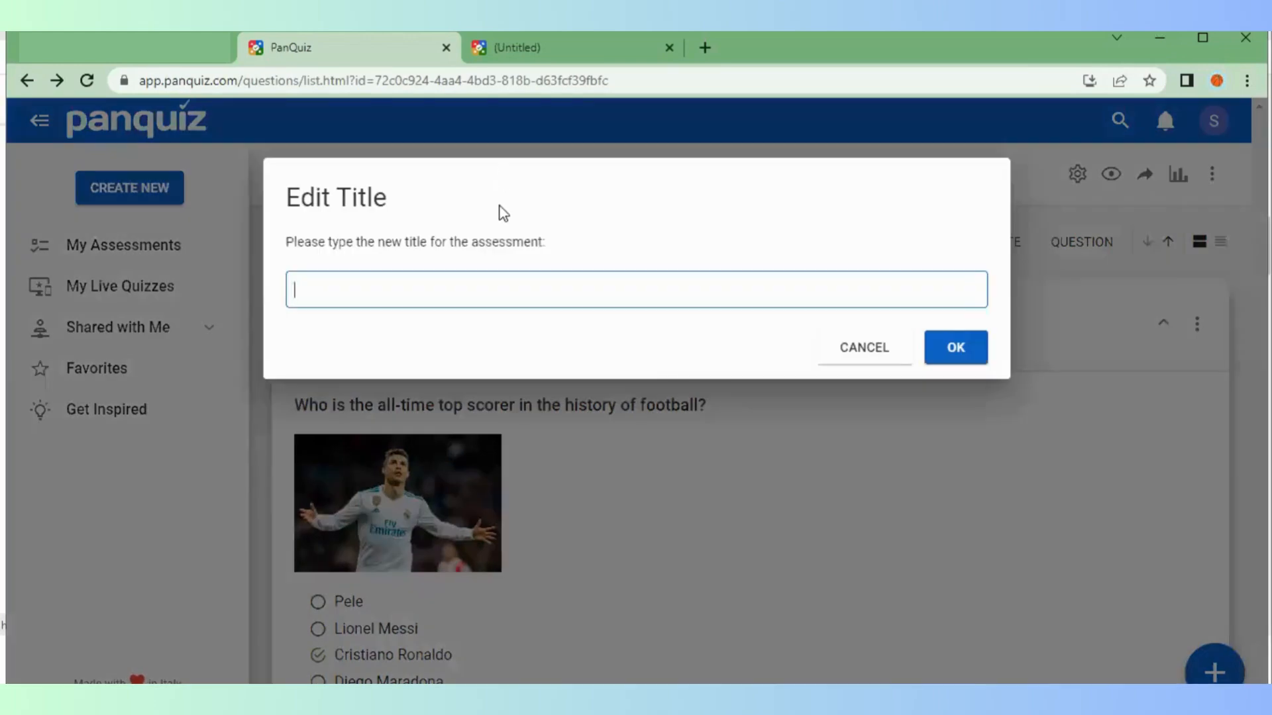
type("Football Players")
left_click(957, 348)
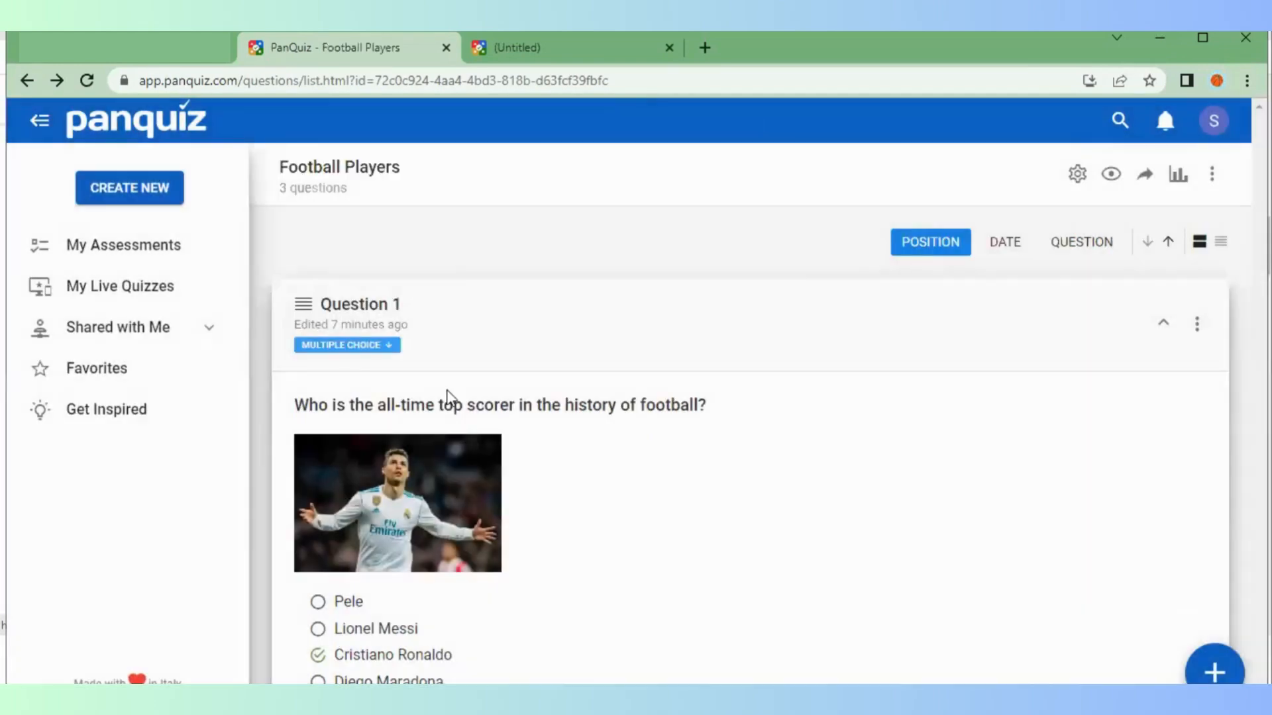
Preview the assessment as students see it, then bring up its PIN and link
left_click(1111, 176)
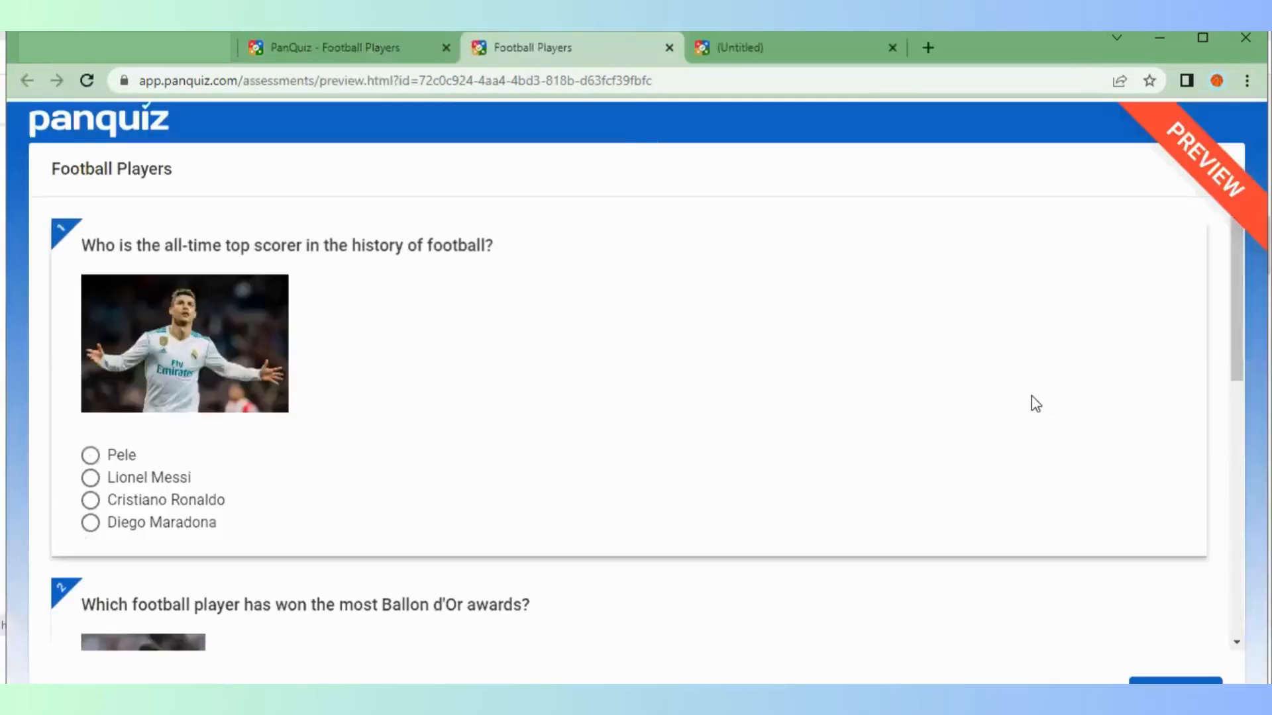
left_click_drag(1237, 311, 1238, 505)
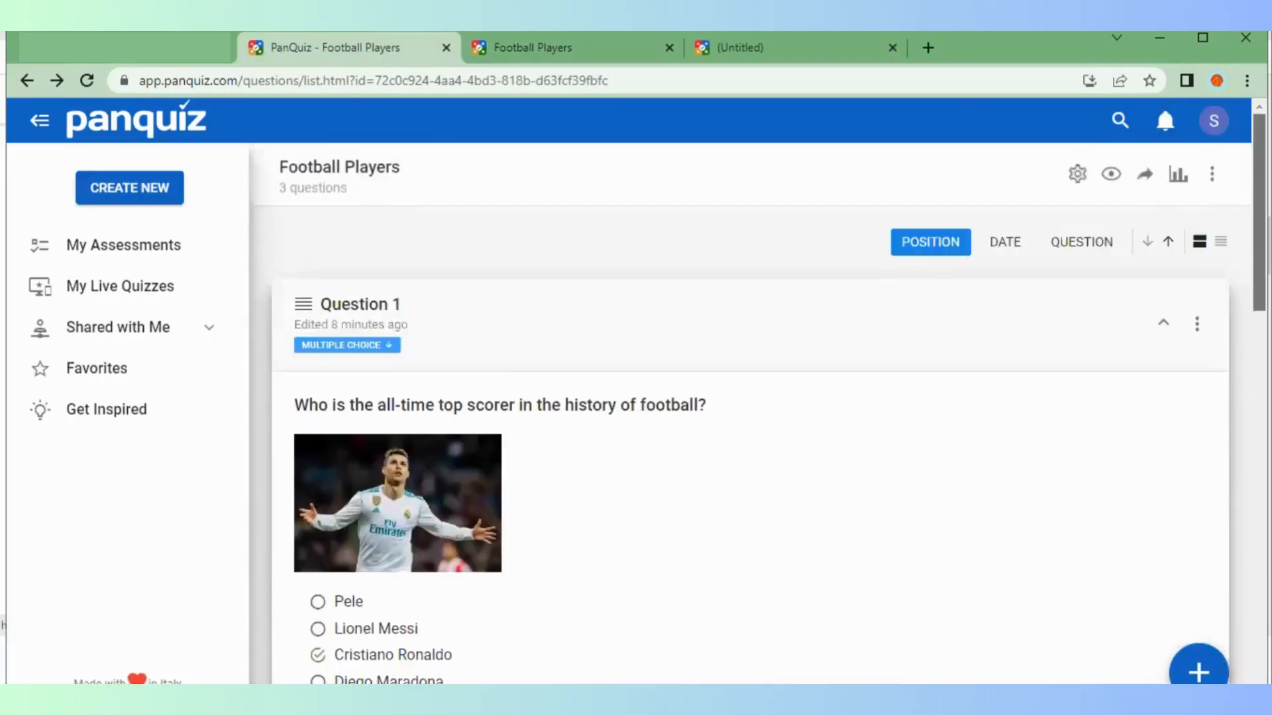
left_click(1145, 175)
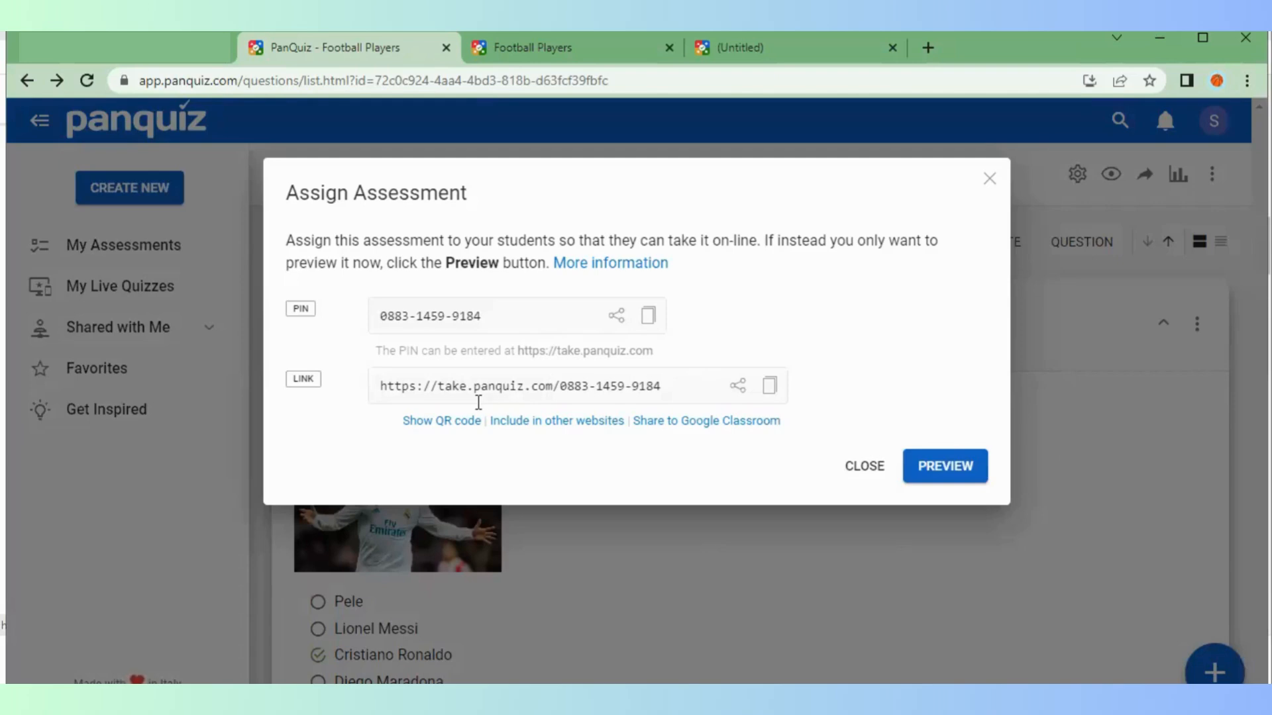
Copy the Football Players take link and open a preview of the assessment
left_click(770, 387)
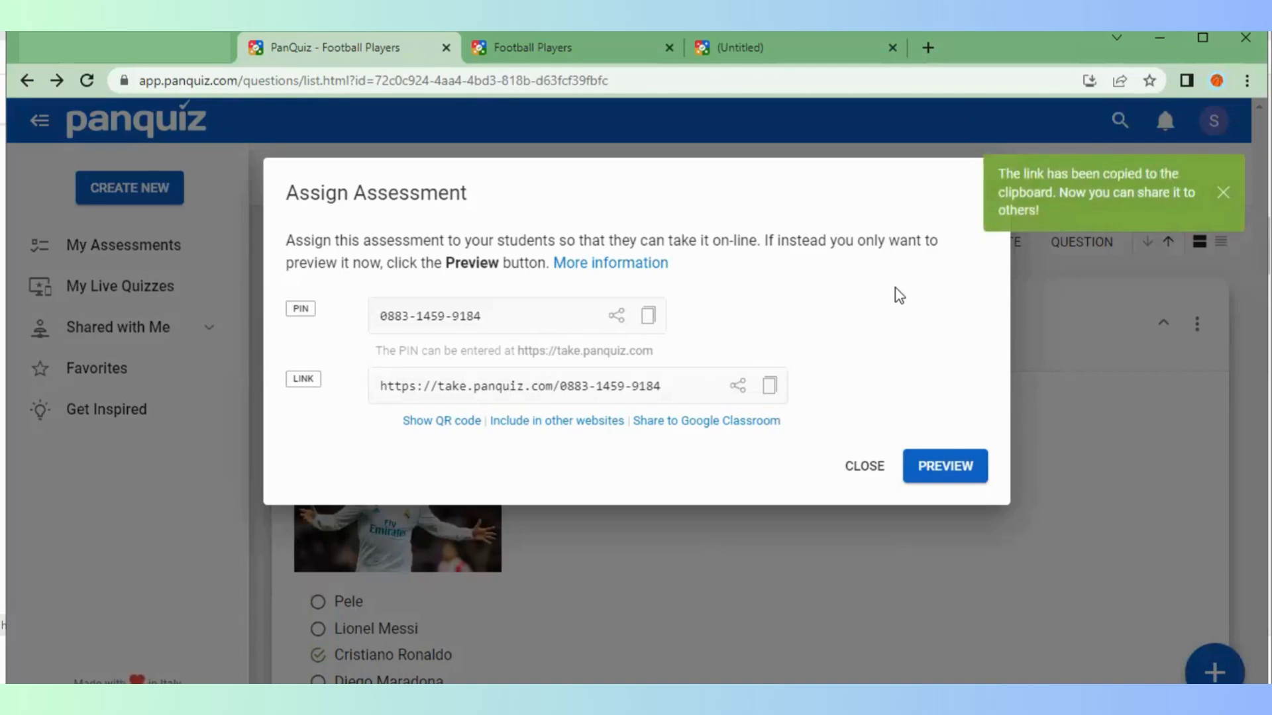
left_click(936, 466)
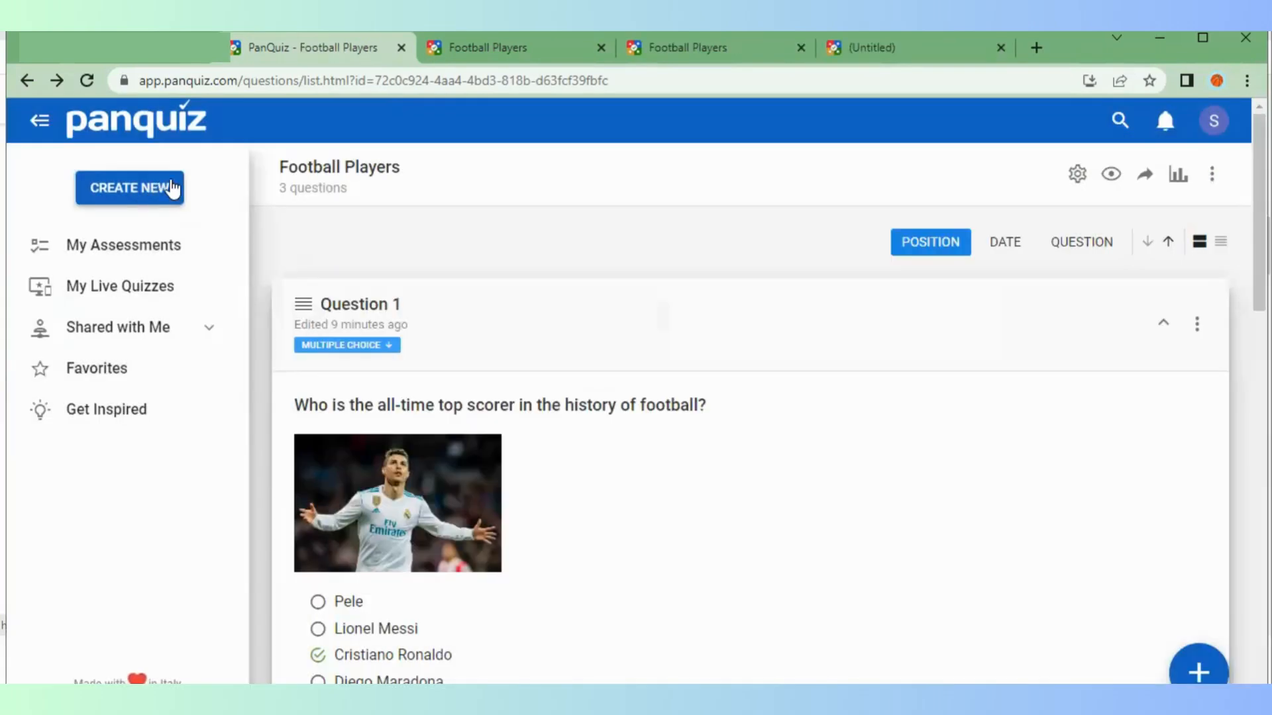
Create a live quiz titled 'Python Language' with description 'Attempt all questions'
left_click(134, 190)
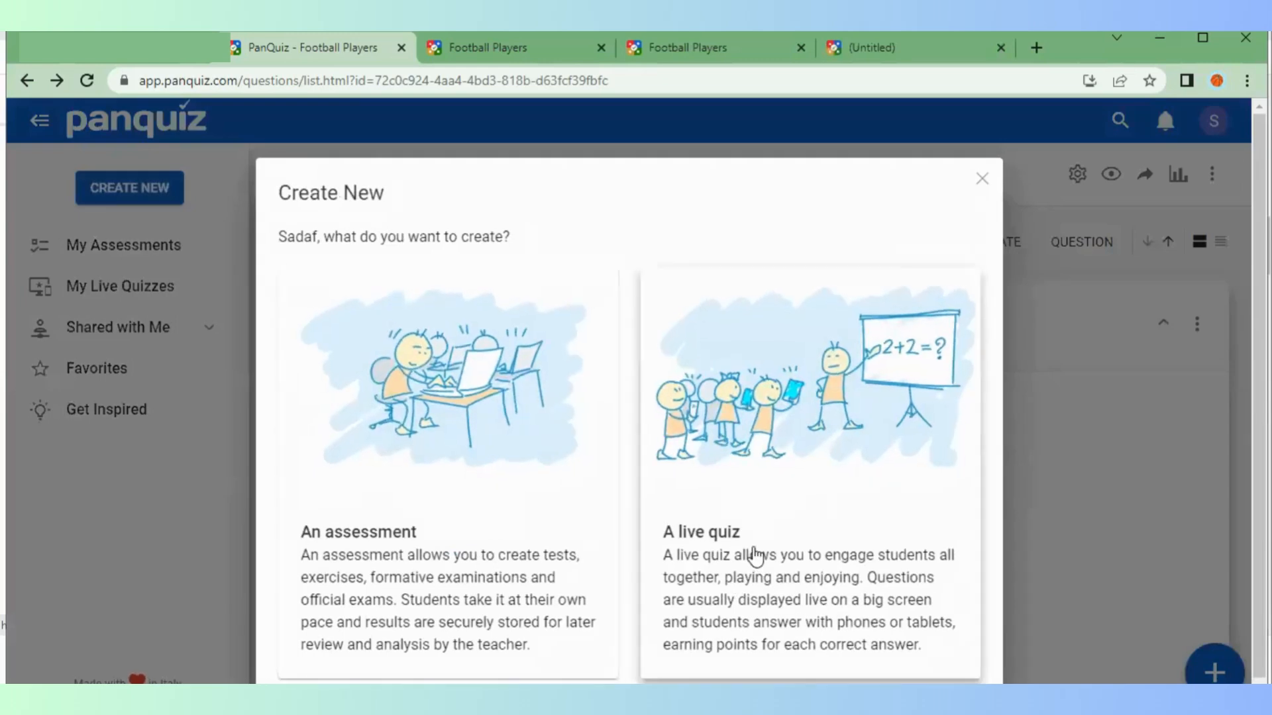
left_click(875, 467)
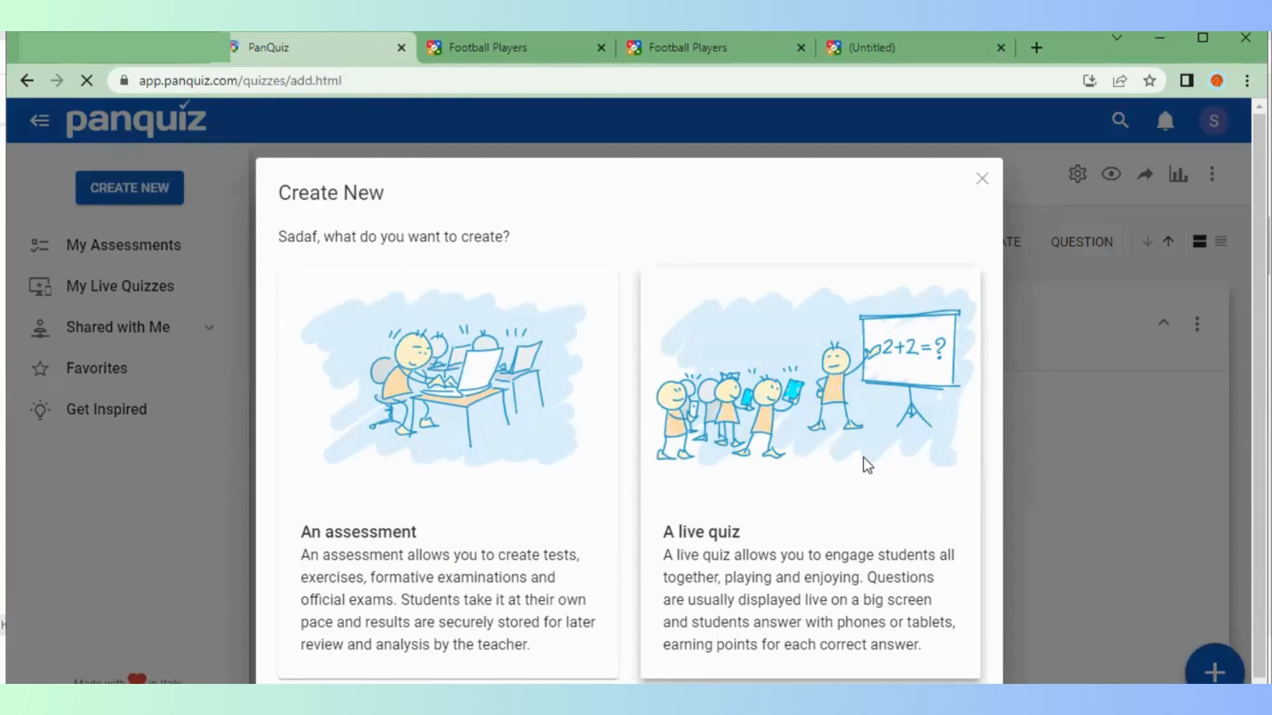
left_click(444, 352)
type("Python Lang")
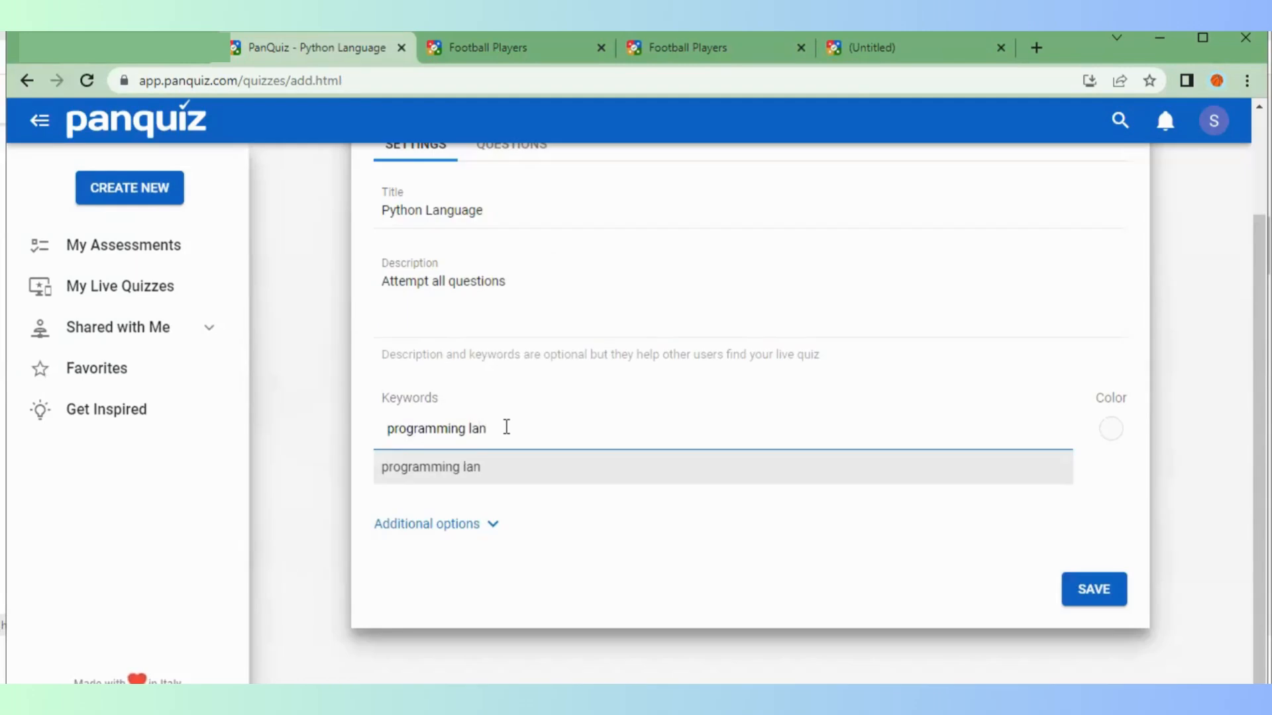
type("uage")
Add keywords 'programming language' and 'coding' and set the quiz colour to purple
key("Return")
type("coding")
key("Return")
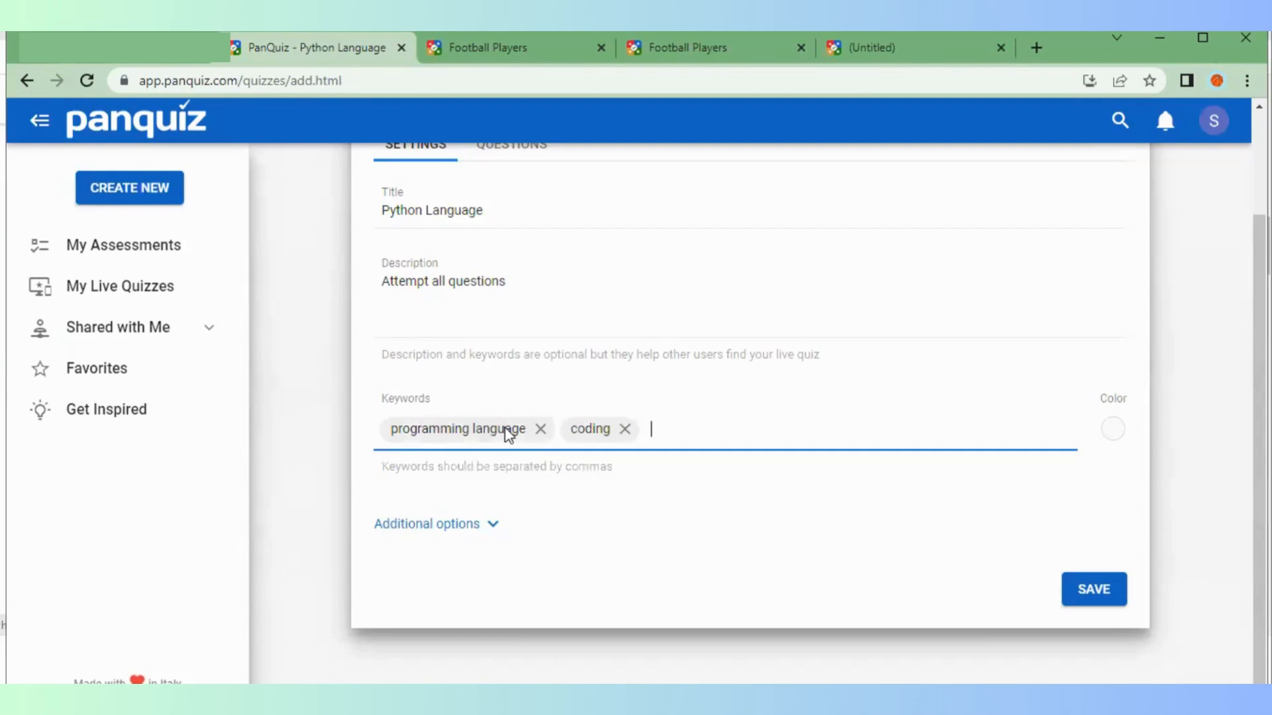
left_click(1114, 430)
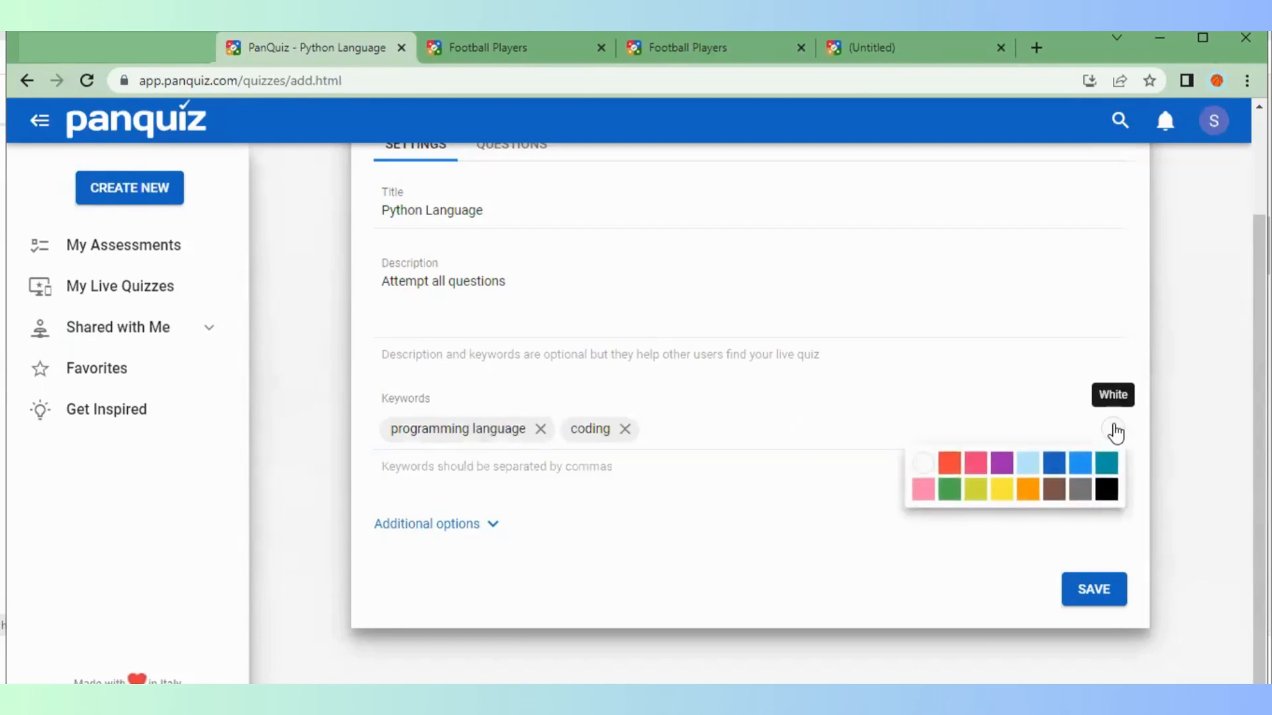
left_click(1003, 465)
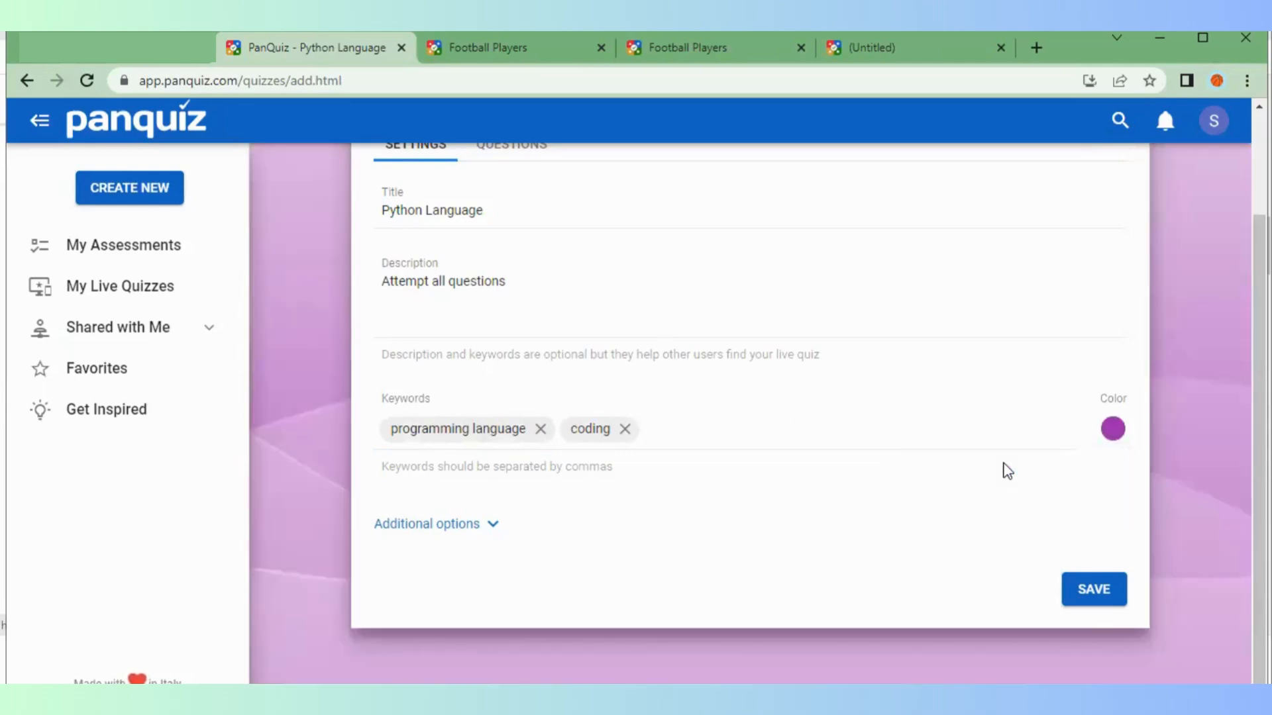
Use a Python logo from an online search for 'python language' as cover, then save settings
left_click(427, 523)
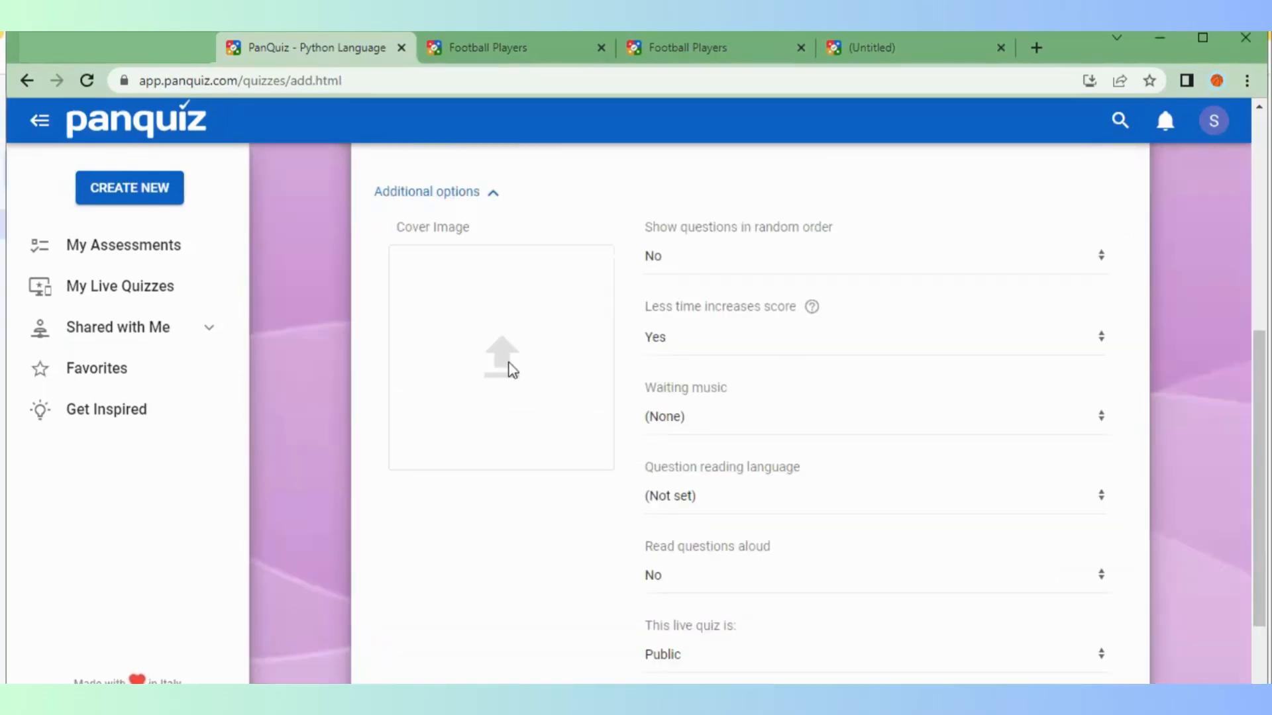
left_click(506, 355)
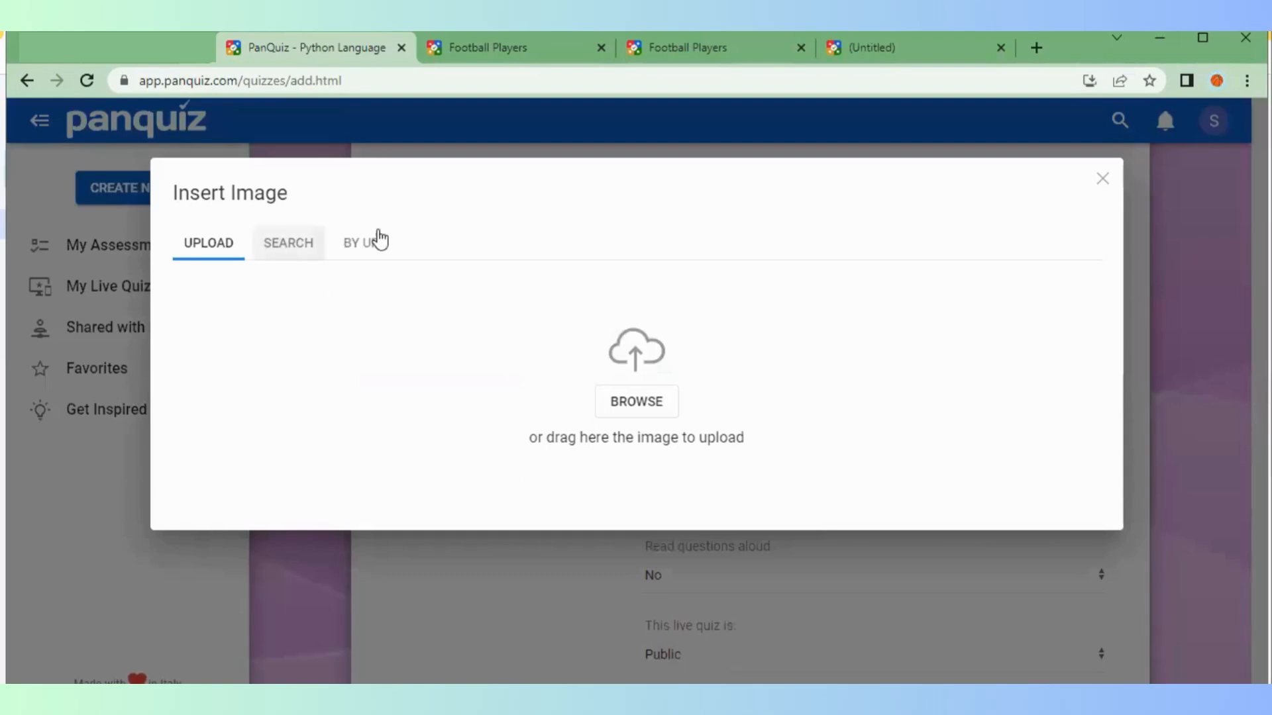
left_click(287, 247)
type("python language")
key("Return")
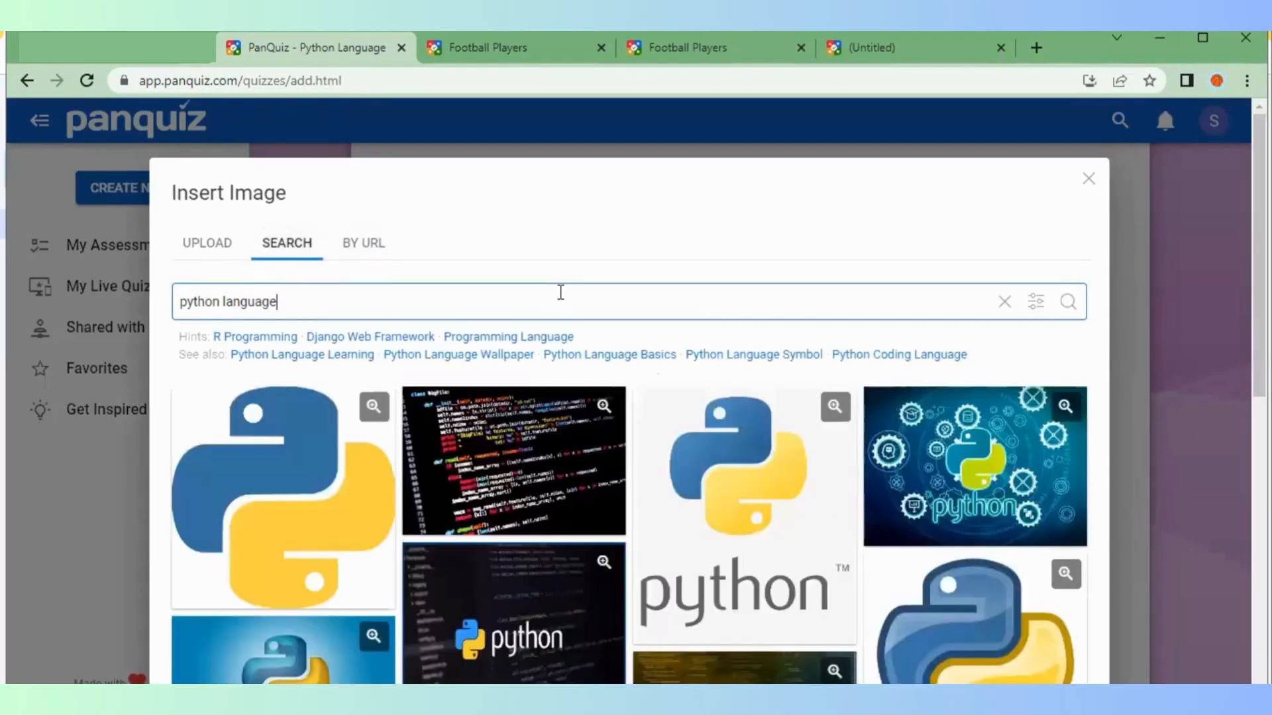
left_click(328, 520)
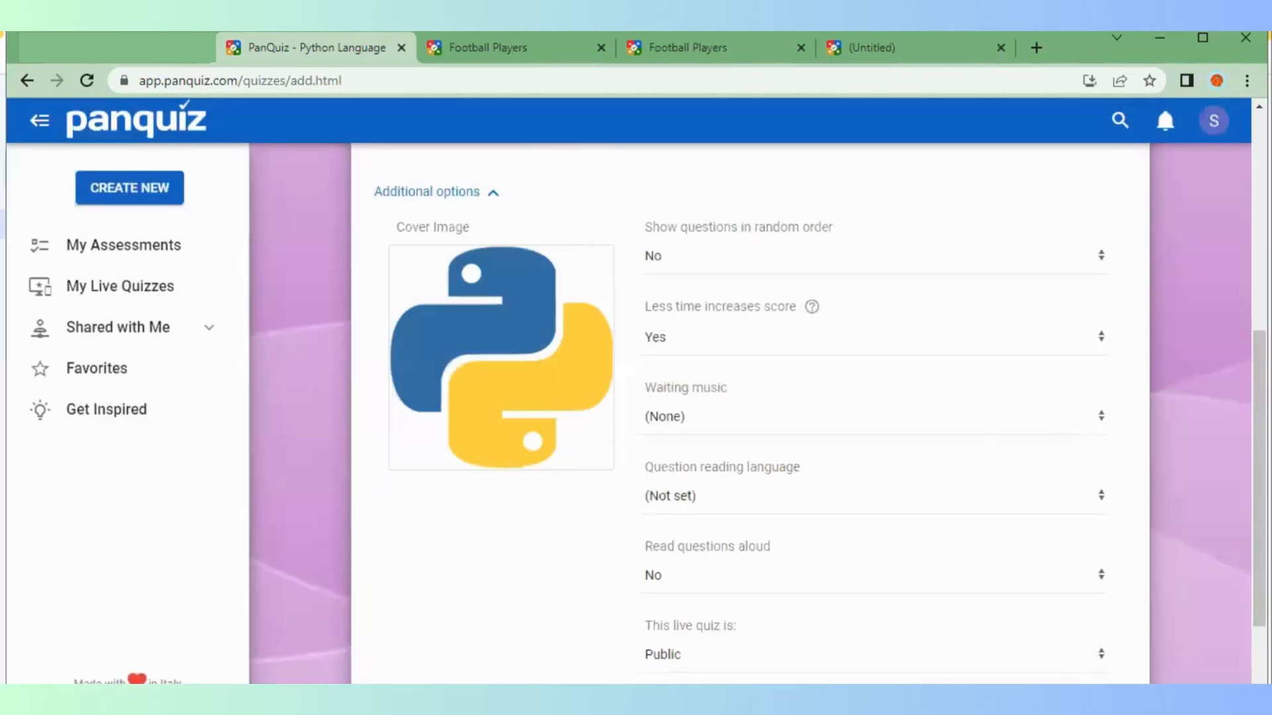
scroll(1122, 545, "down", 3)
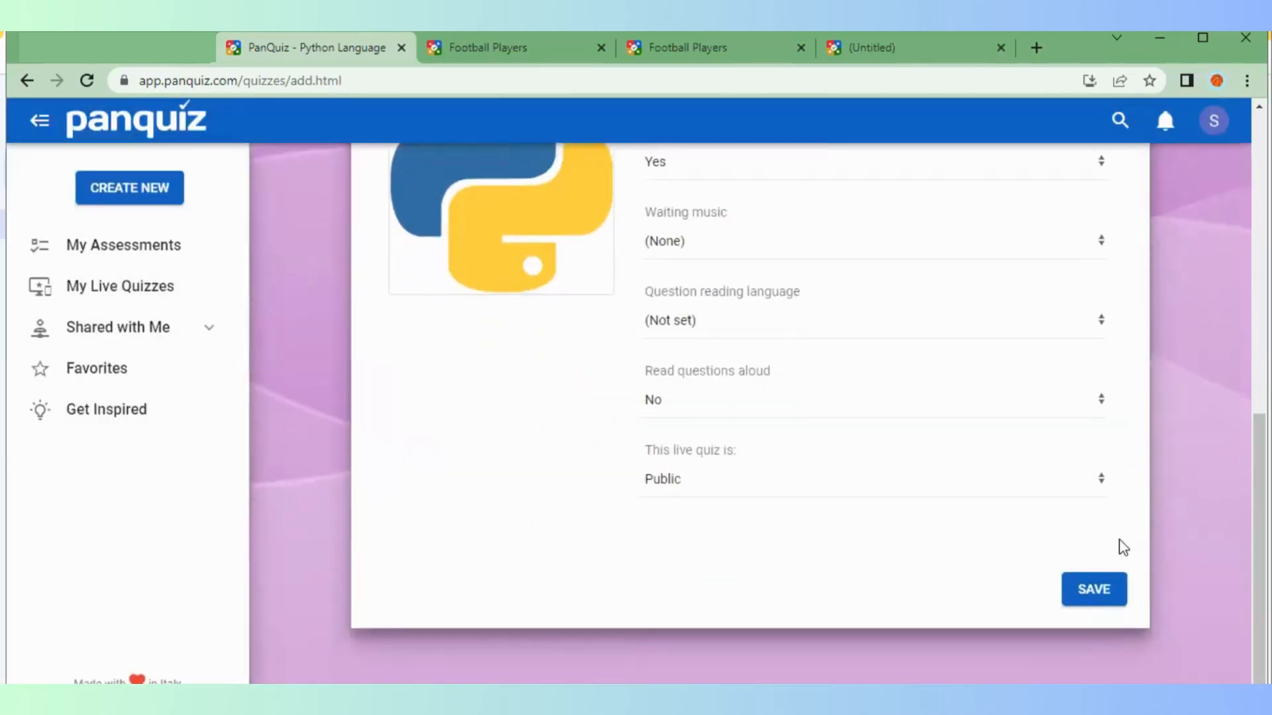
left_click(1090, 592)
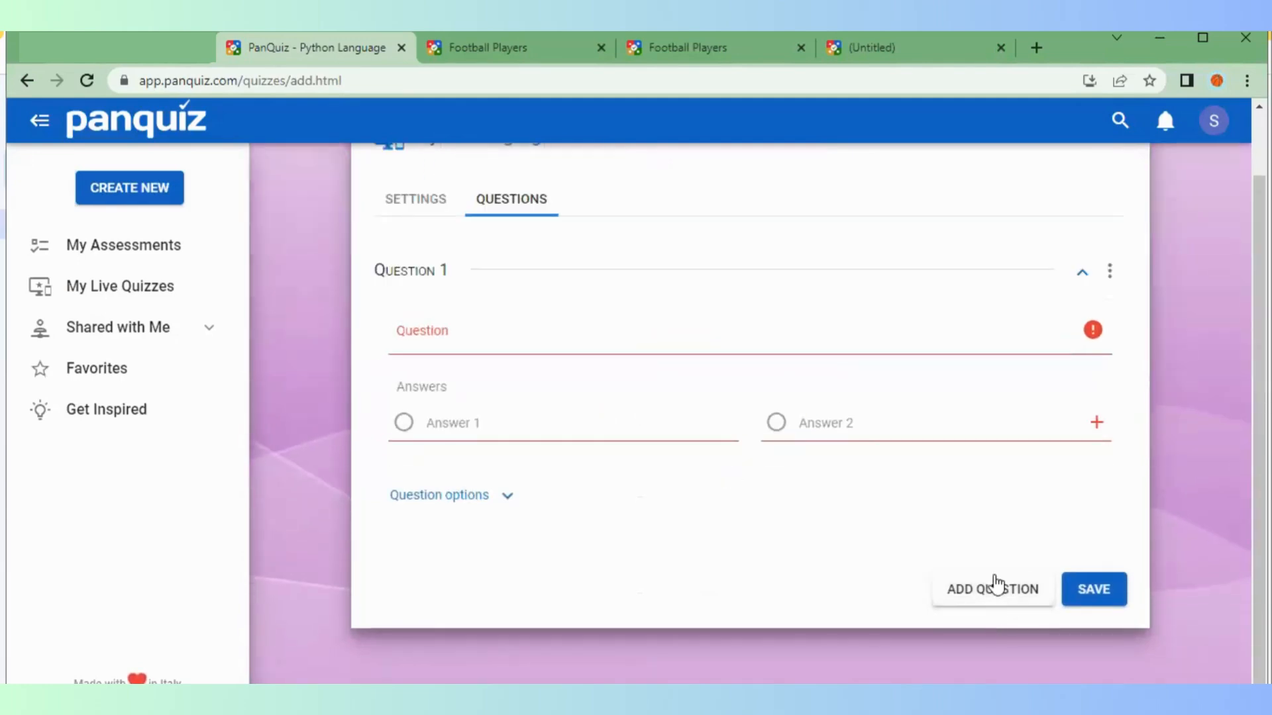
Have Ask Mr. PanQuiz generate questions on Python (programming language)
left_click(986, 591)
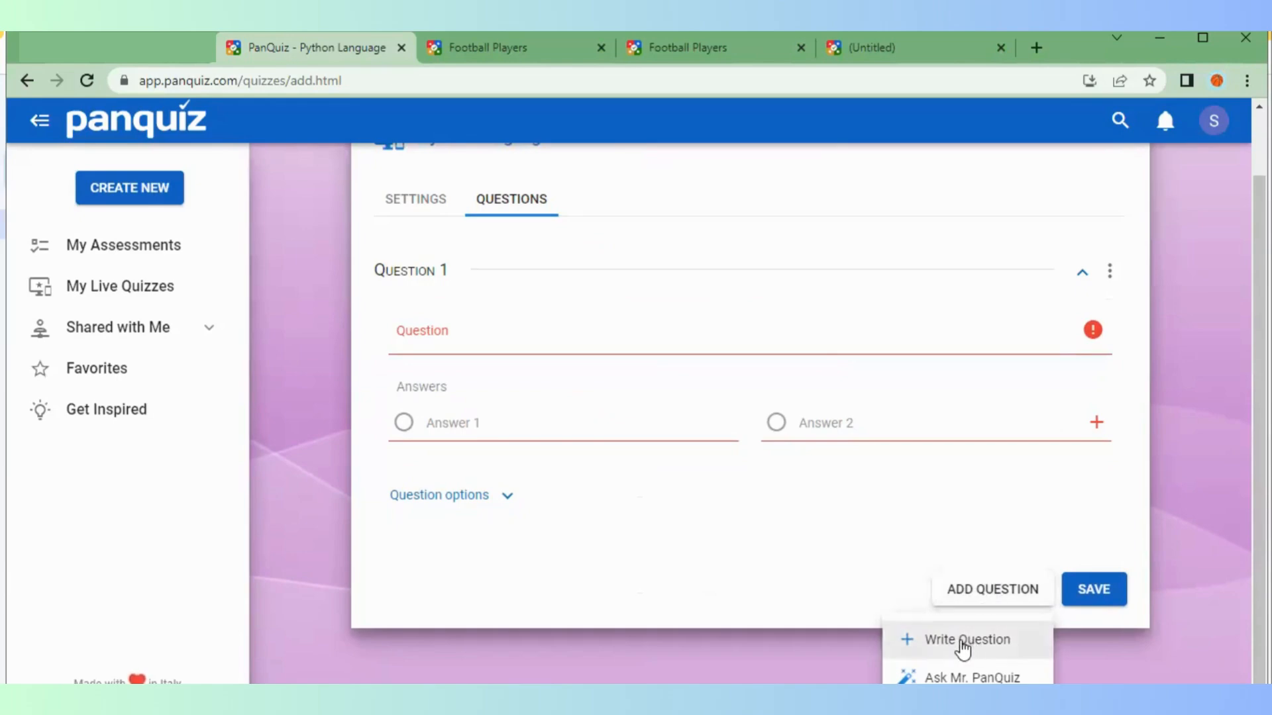
left_click(971, 677)
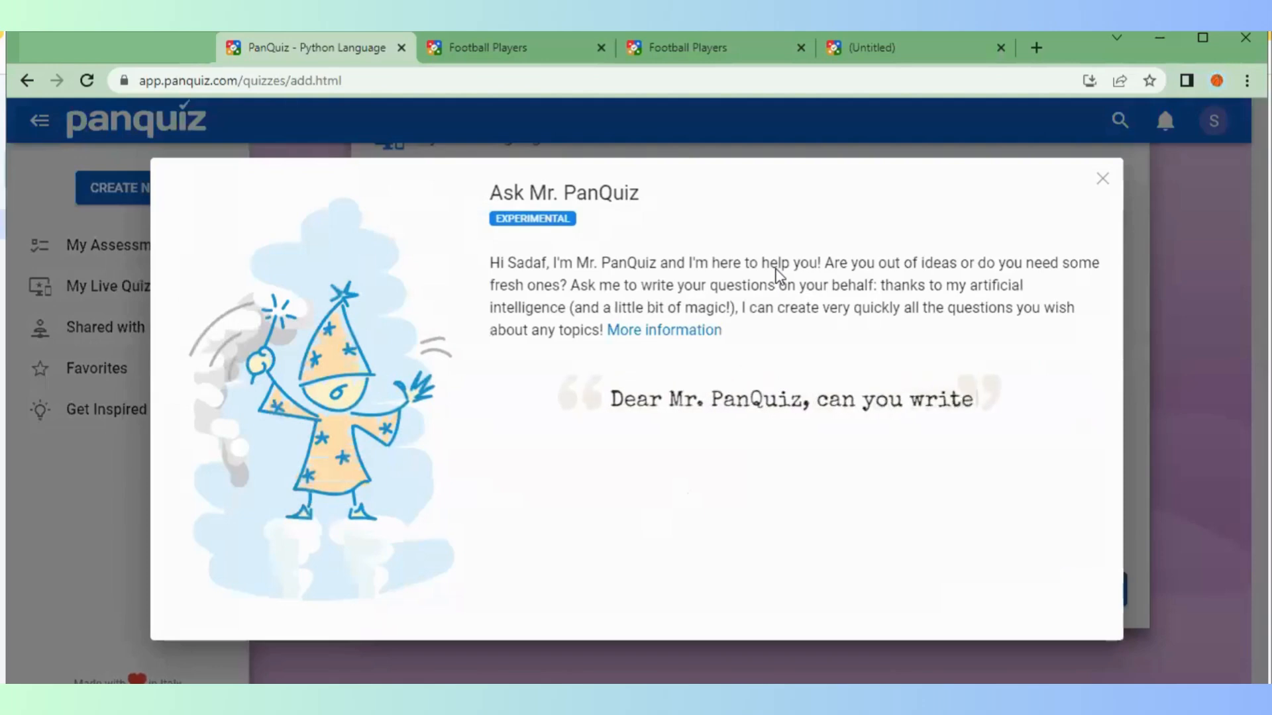
key("Down")
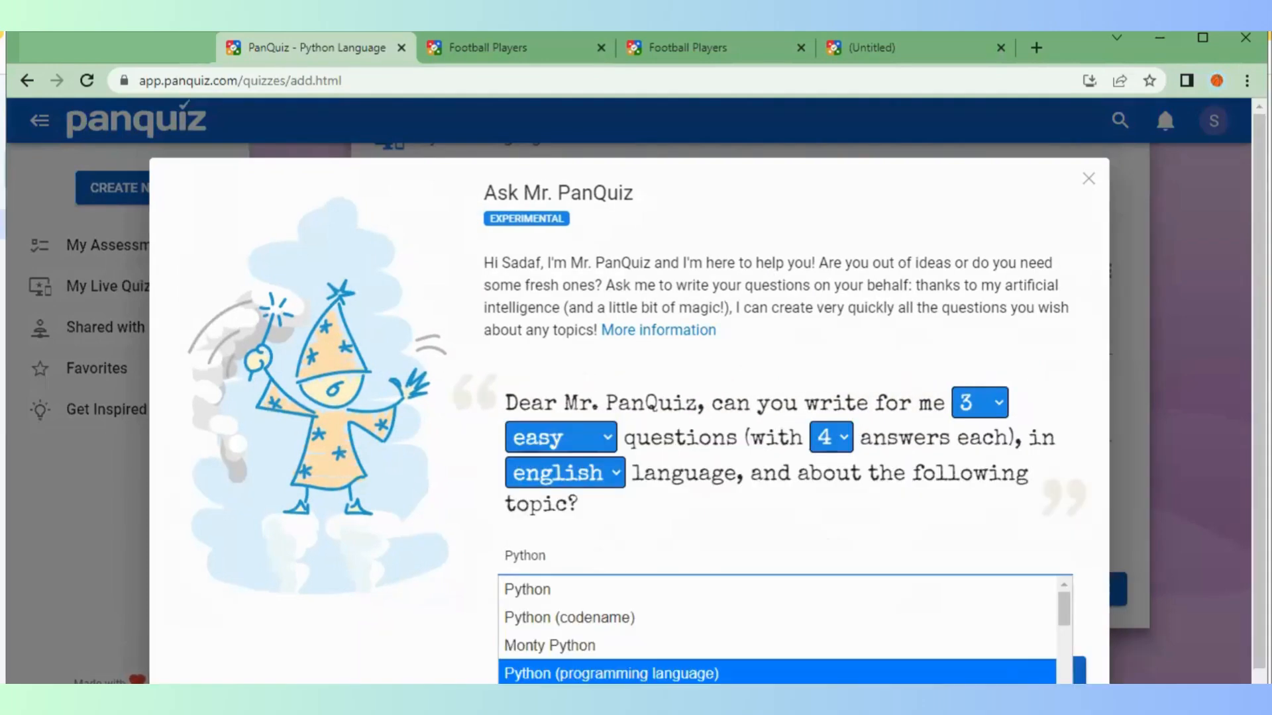
key("Return")
left_click(1053, 674)
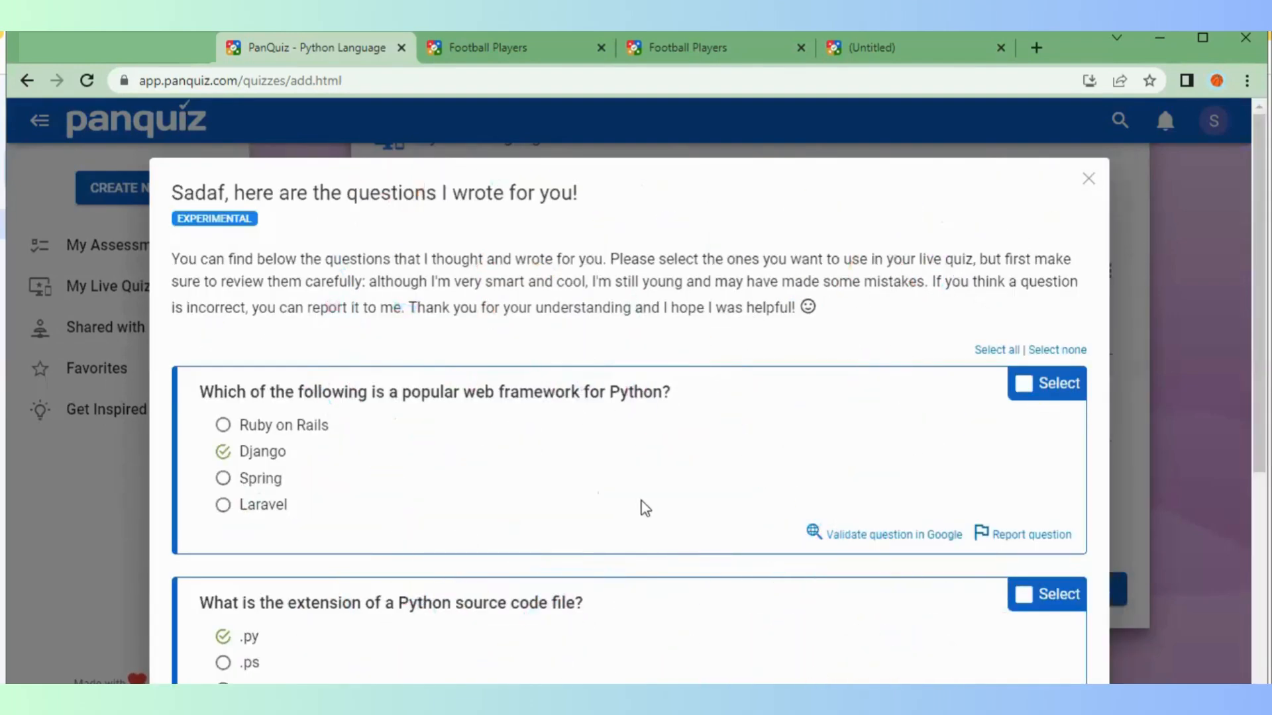
Select all three generated Python questions and add them to the quiz
scroll(642, 501, "down", 6)
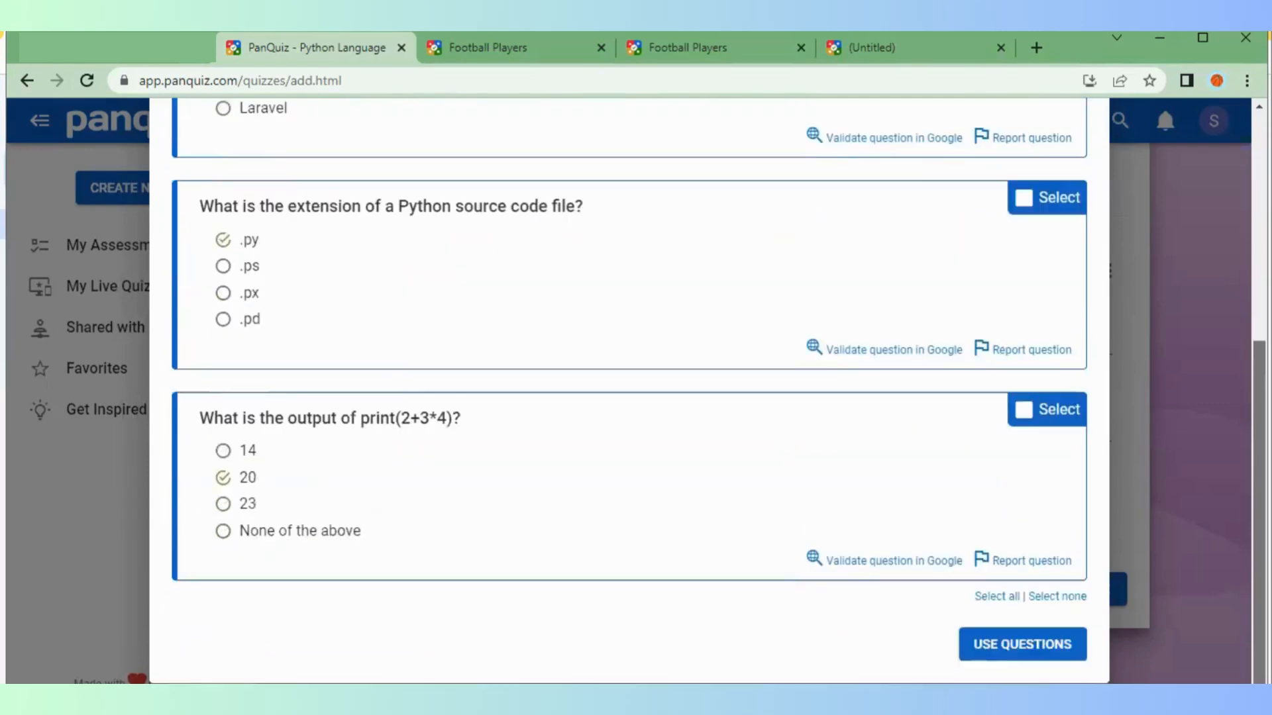
scroll(885, 444, "up", 6)
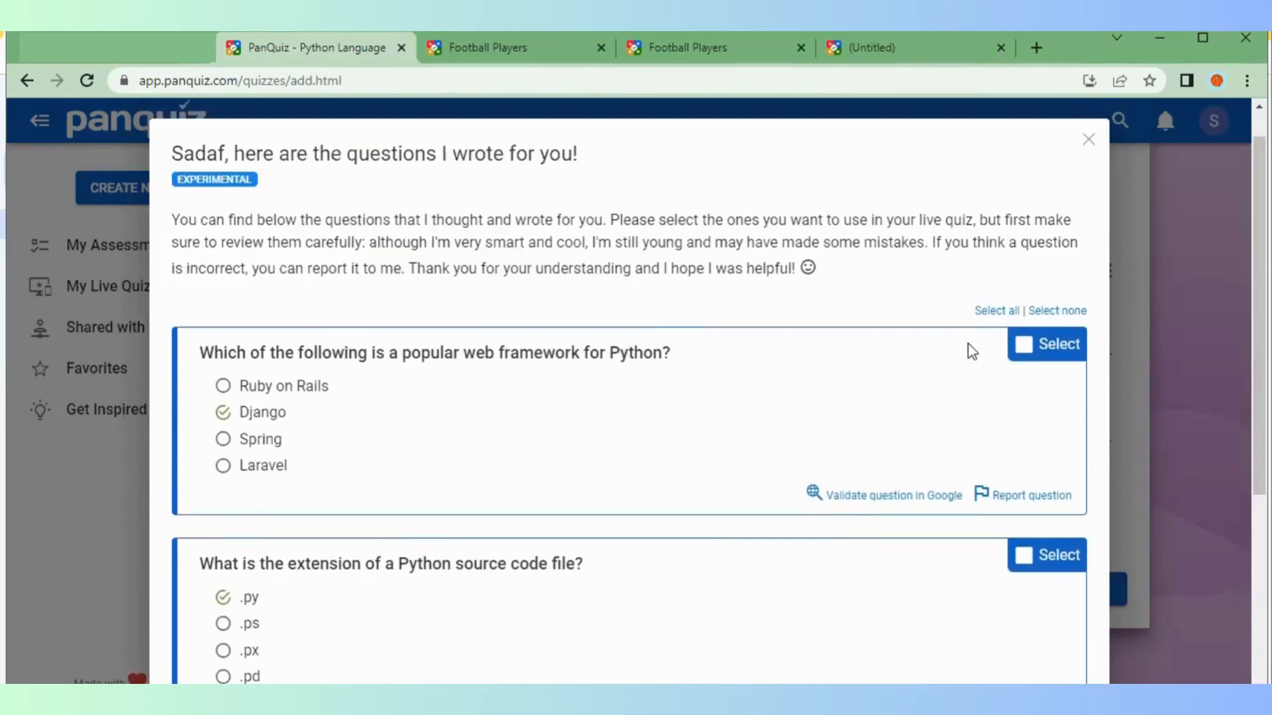
left_click(1000, 311)
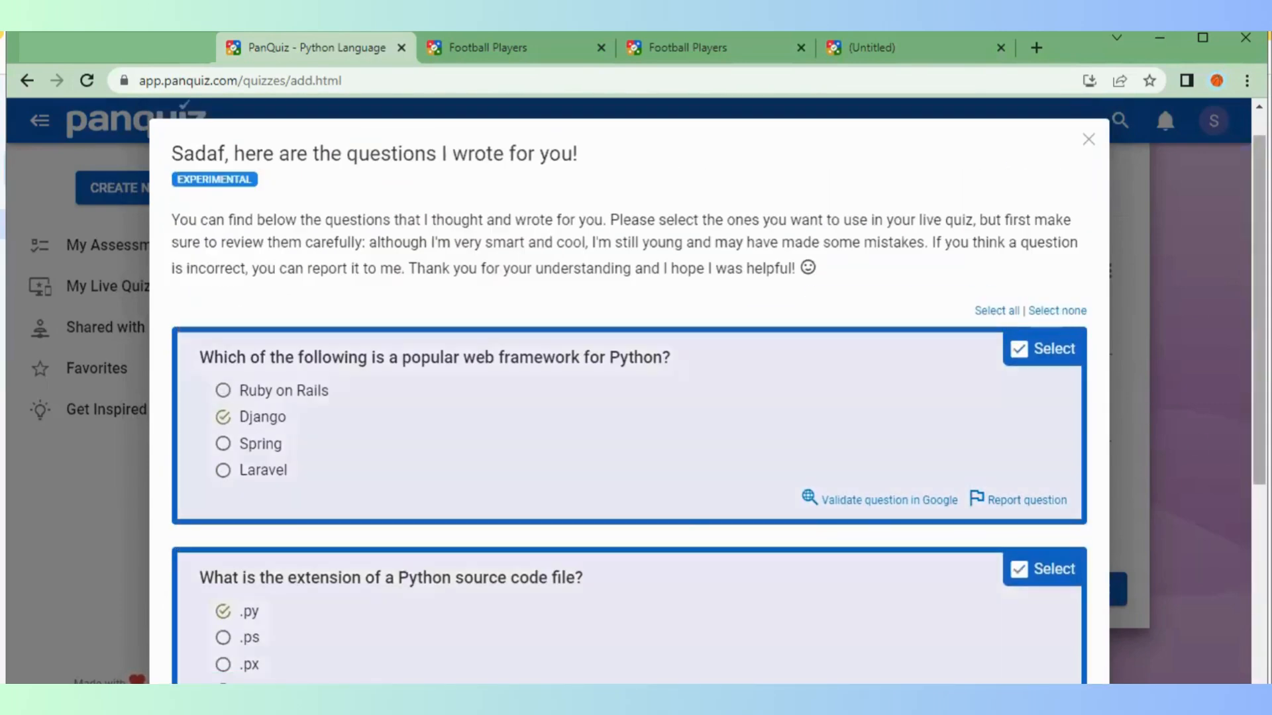
scroll(630, 398, "down", 6)
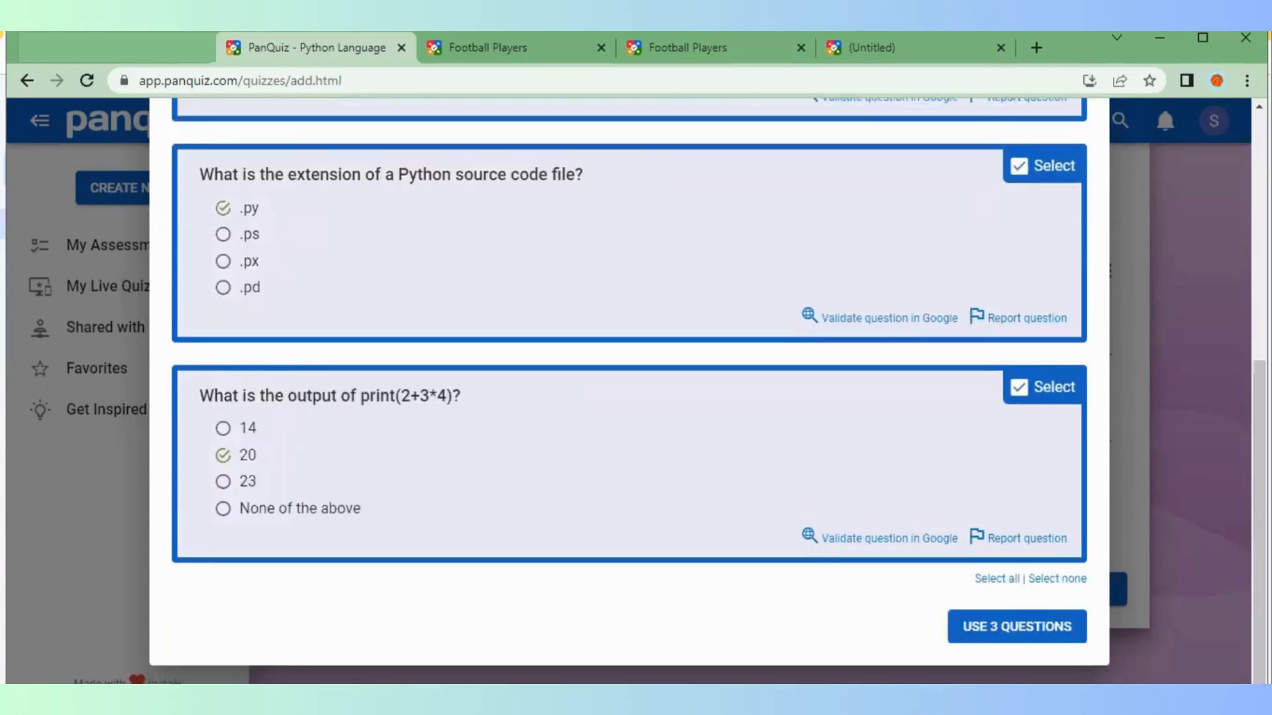
left_click(1027, 634)
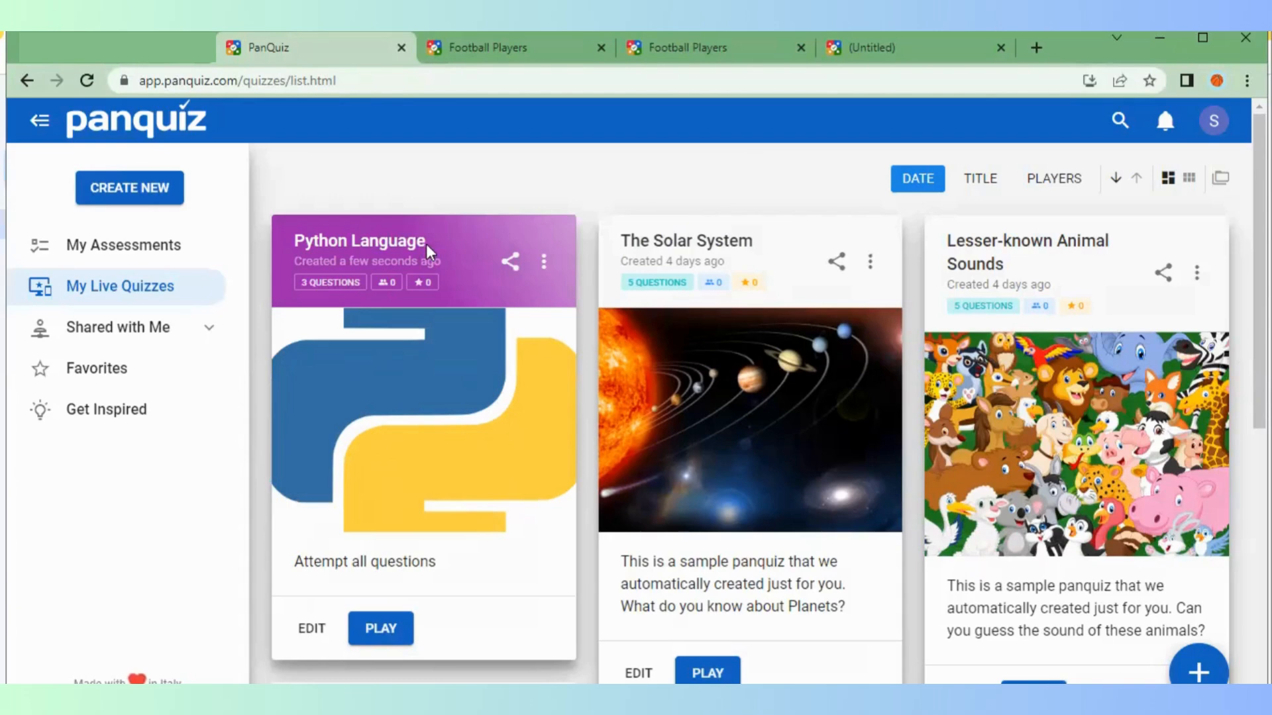
Share the Python Language quiz with the suggested collaborator, giving them the Viewer role
left_click(511, 260)
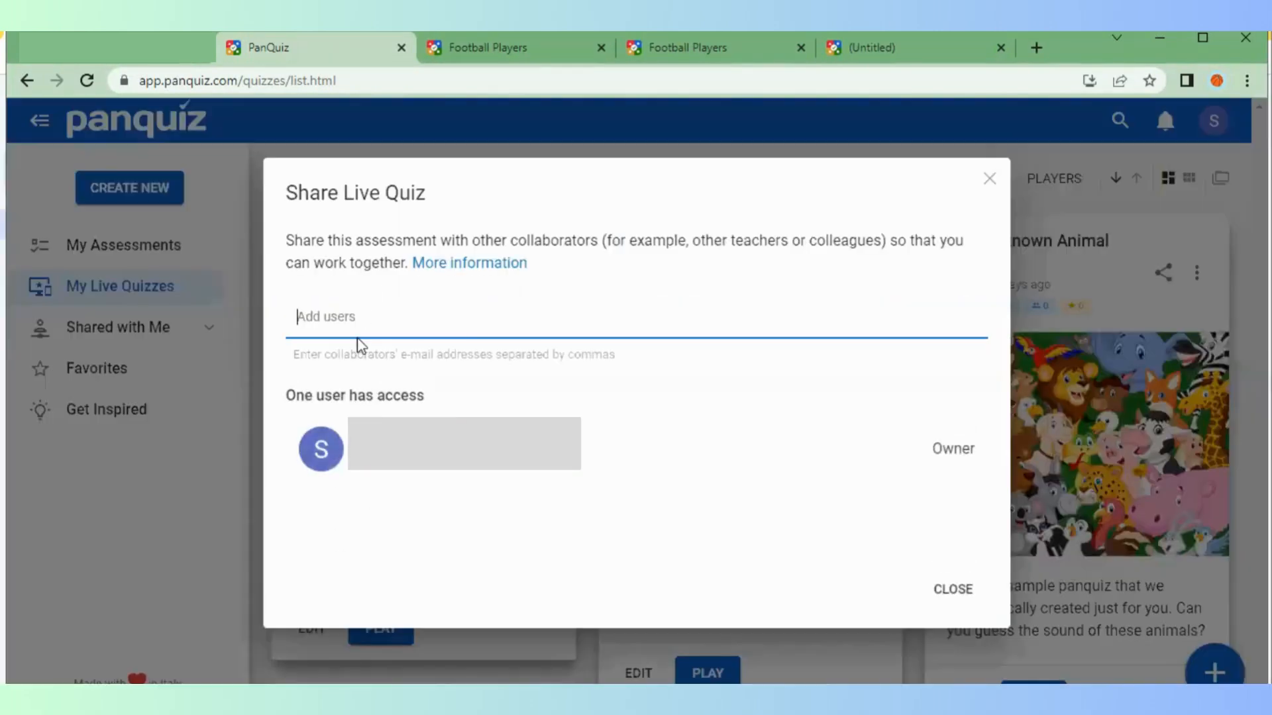
type("s")
left_click(344, 444)
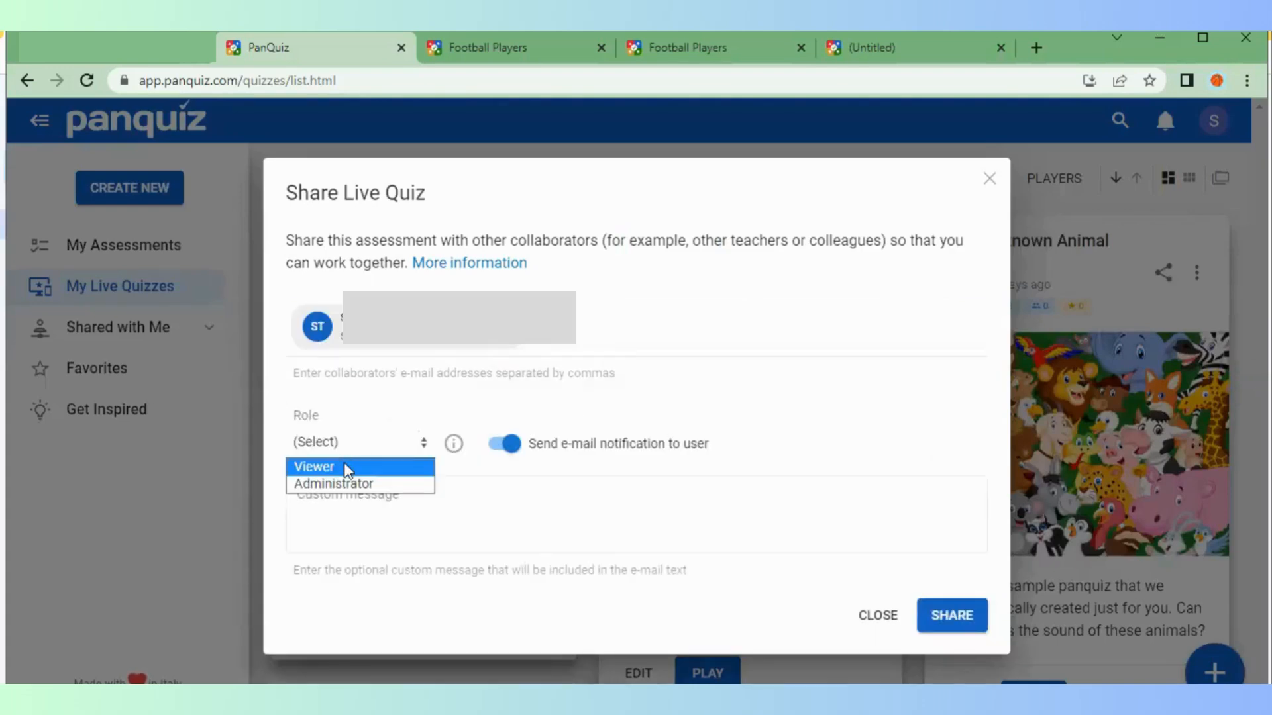
left_click(345, 467)
left_click(969, 618)
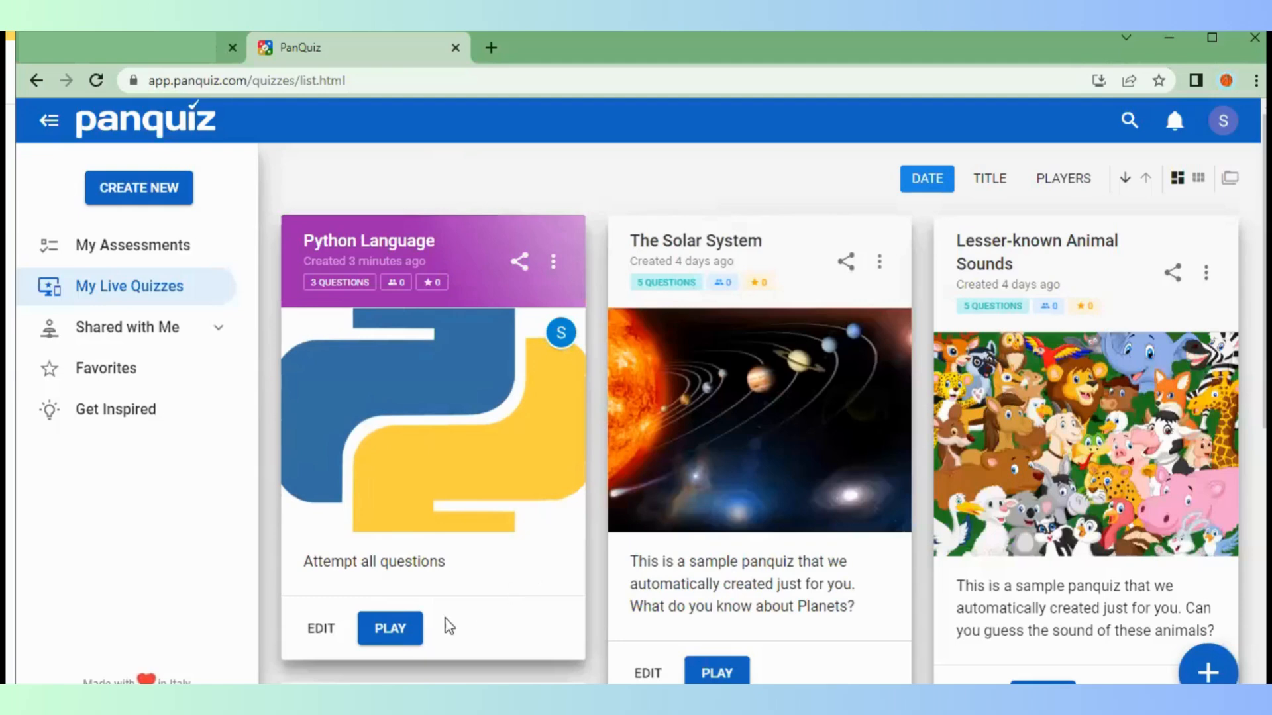
Launch the Python Language quiz live and display the lobby's join QR code
left_click(386, 630)
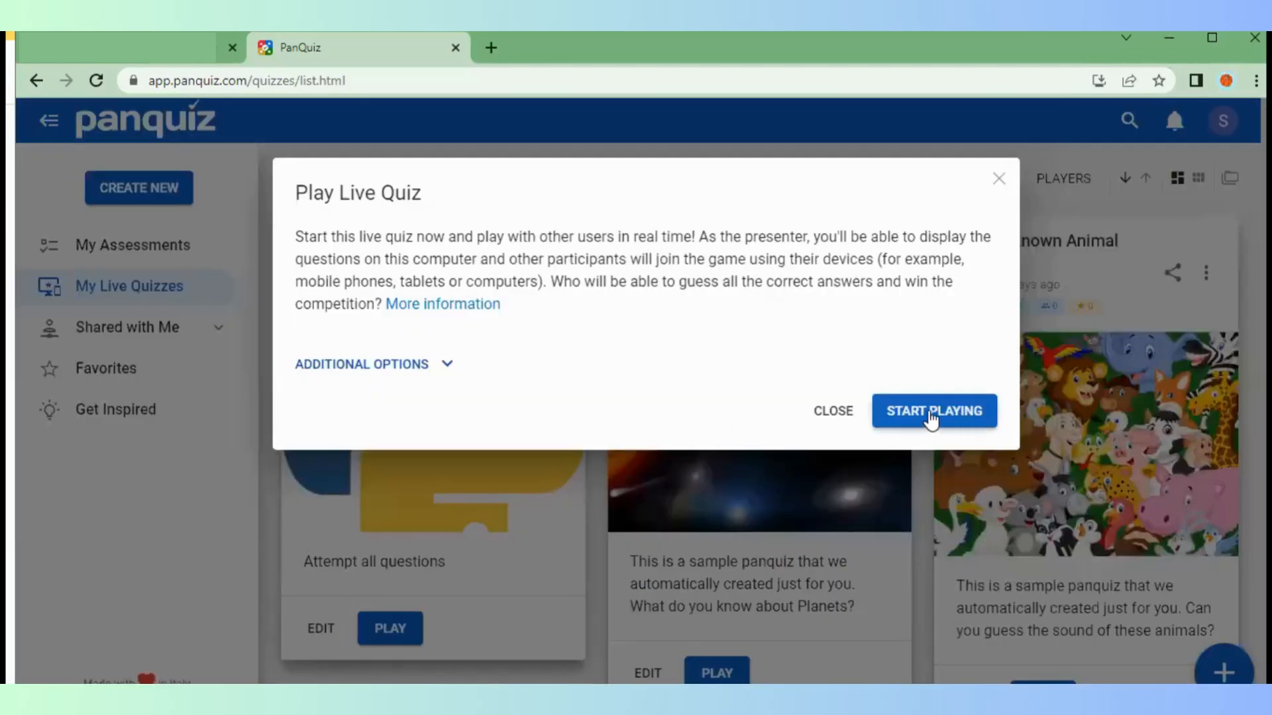
left_click(928, 411)
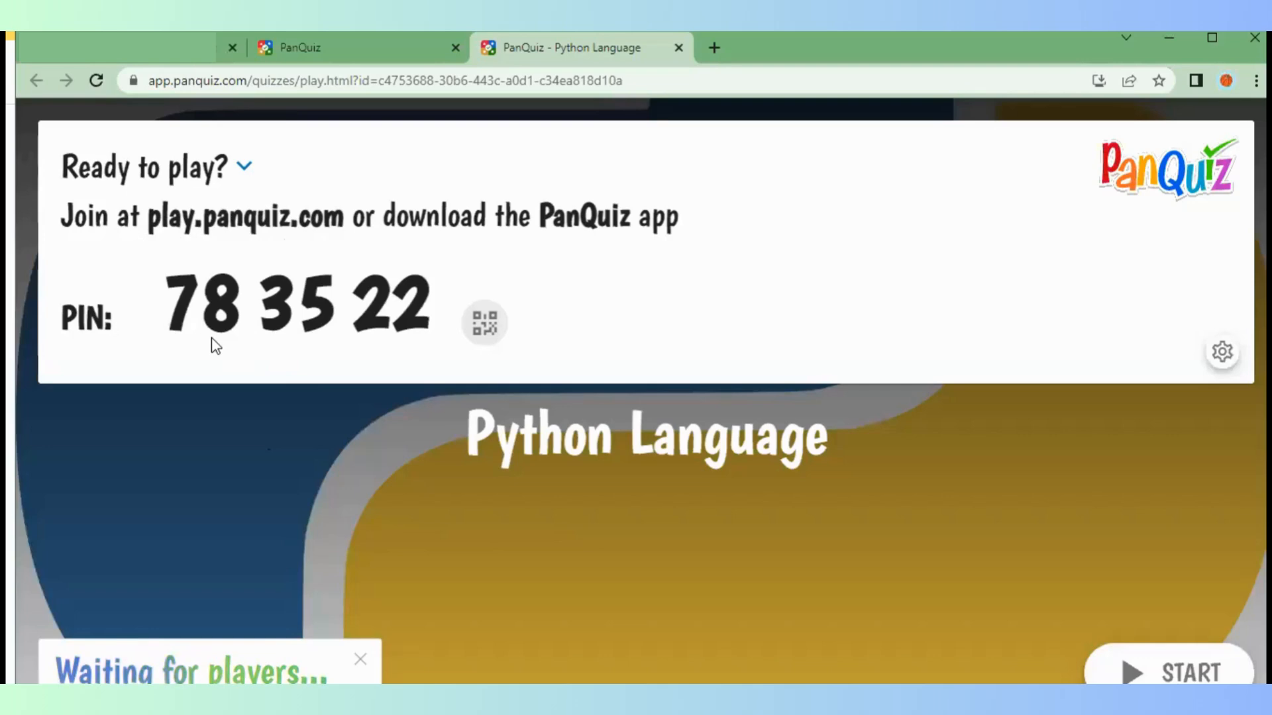
left_click(489, 319)
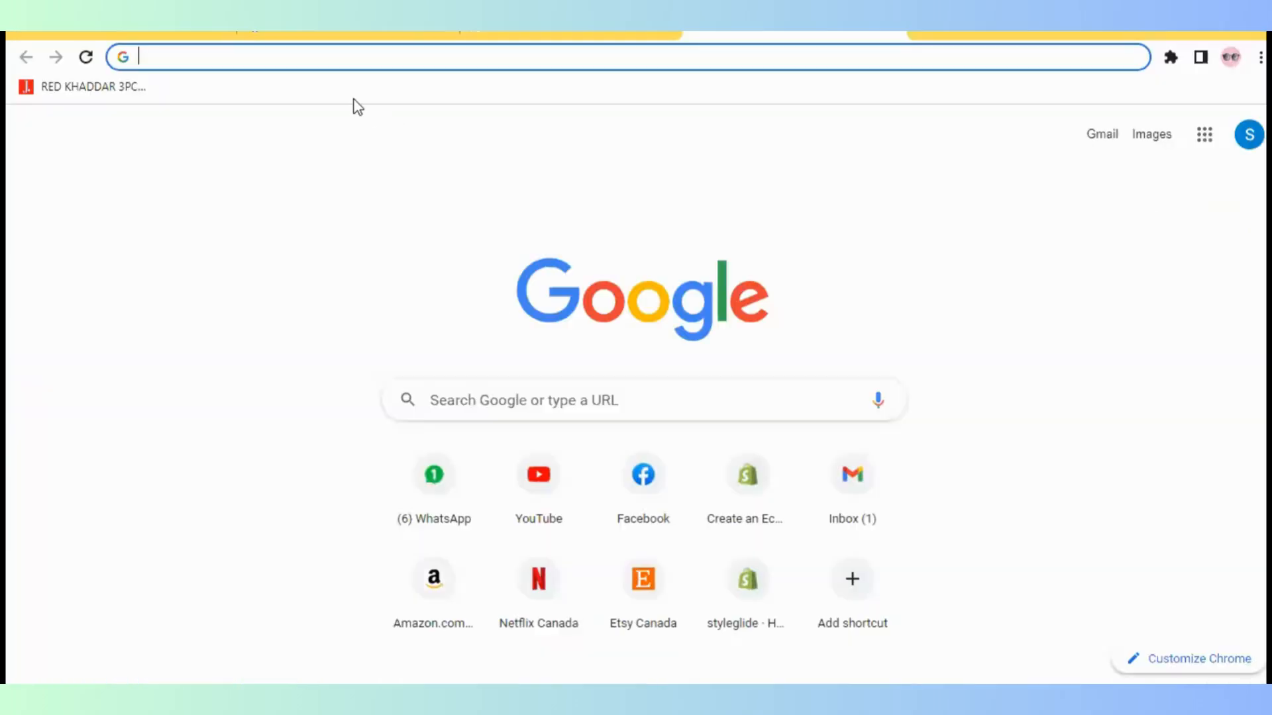
Join the quiz at play.panquiz.com with the game PIN as player Student1
type("play.panquiz.com")
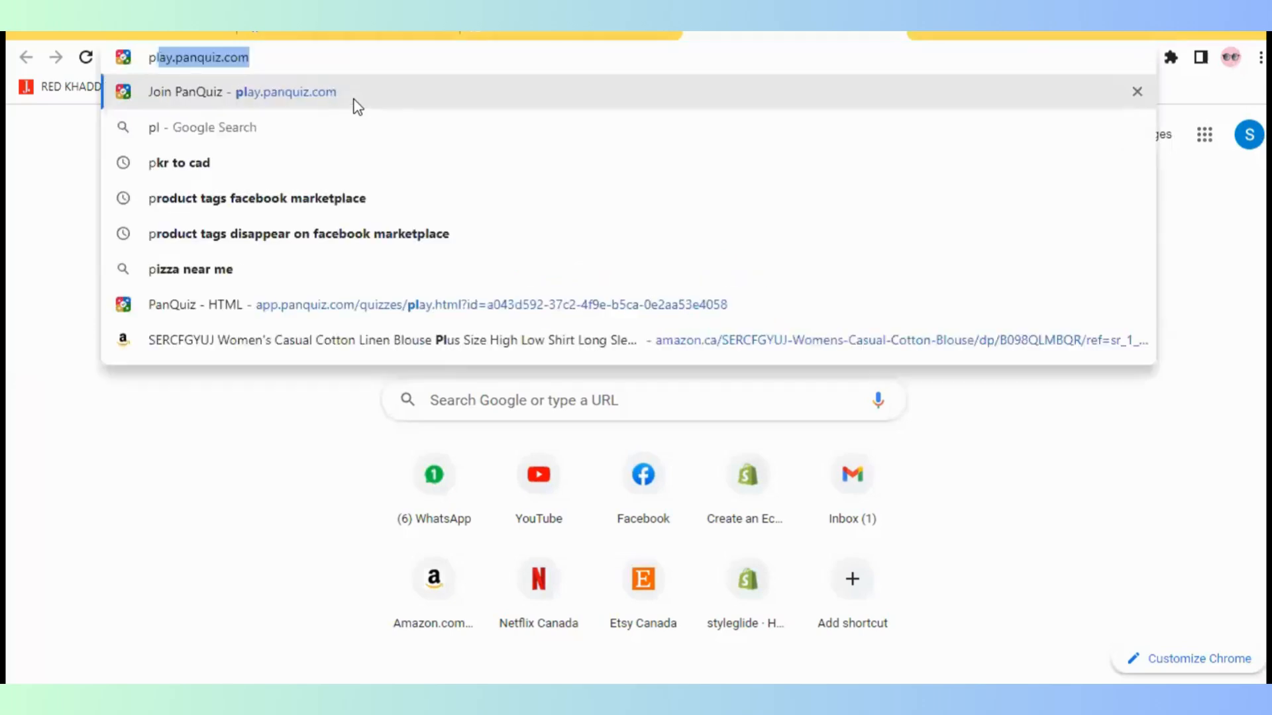
key("Return")
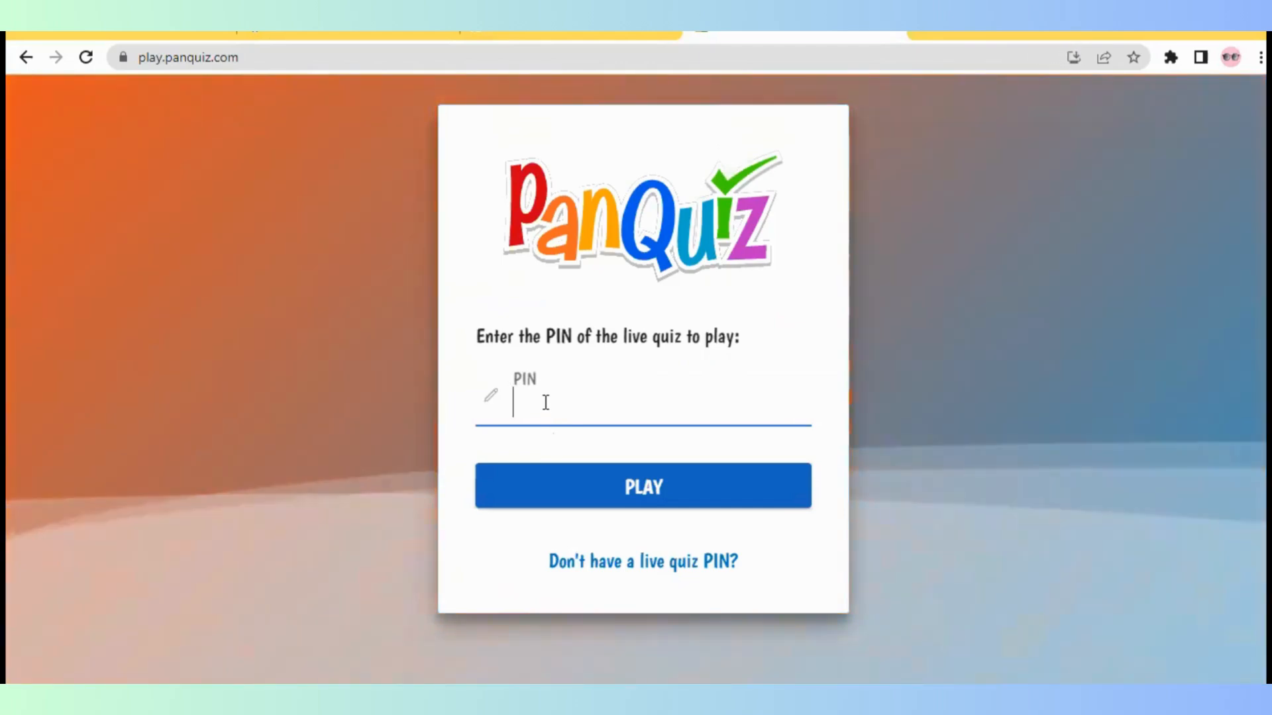
type("783522")
left_click(647, 506)
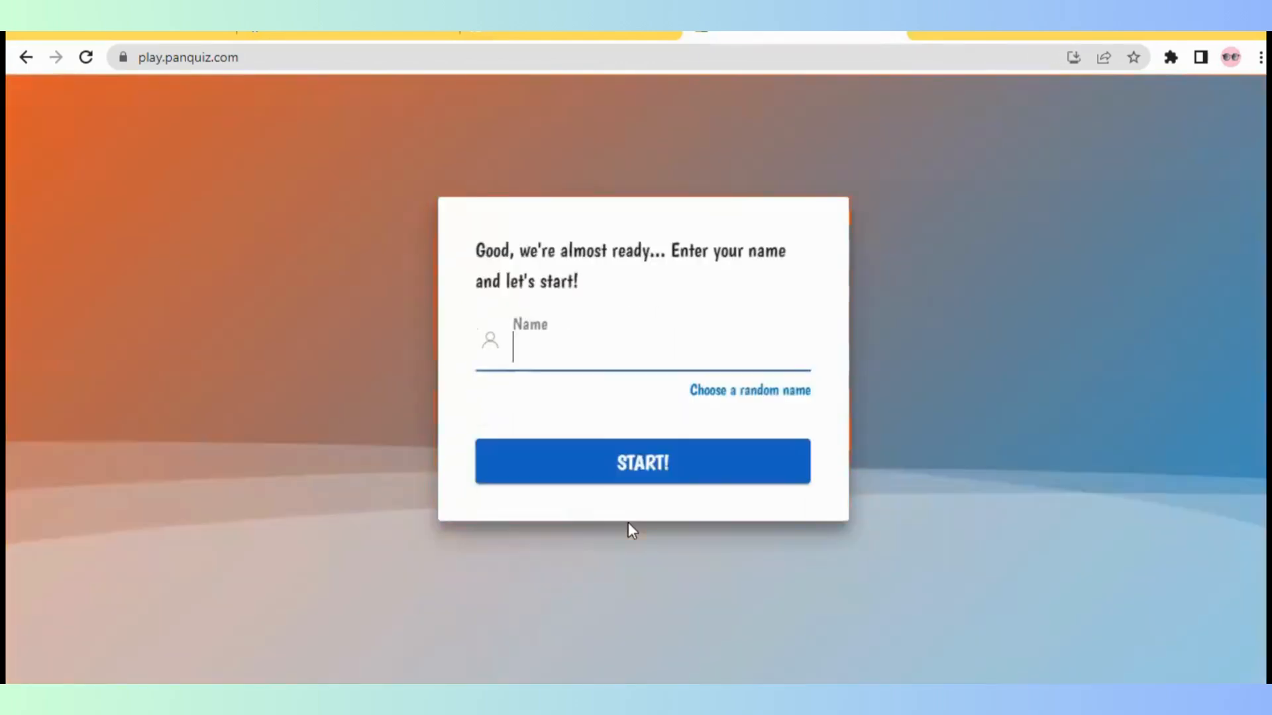
type("Student1")
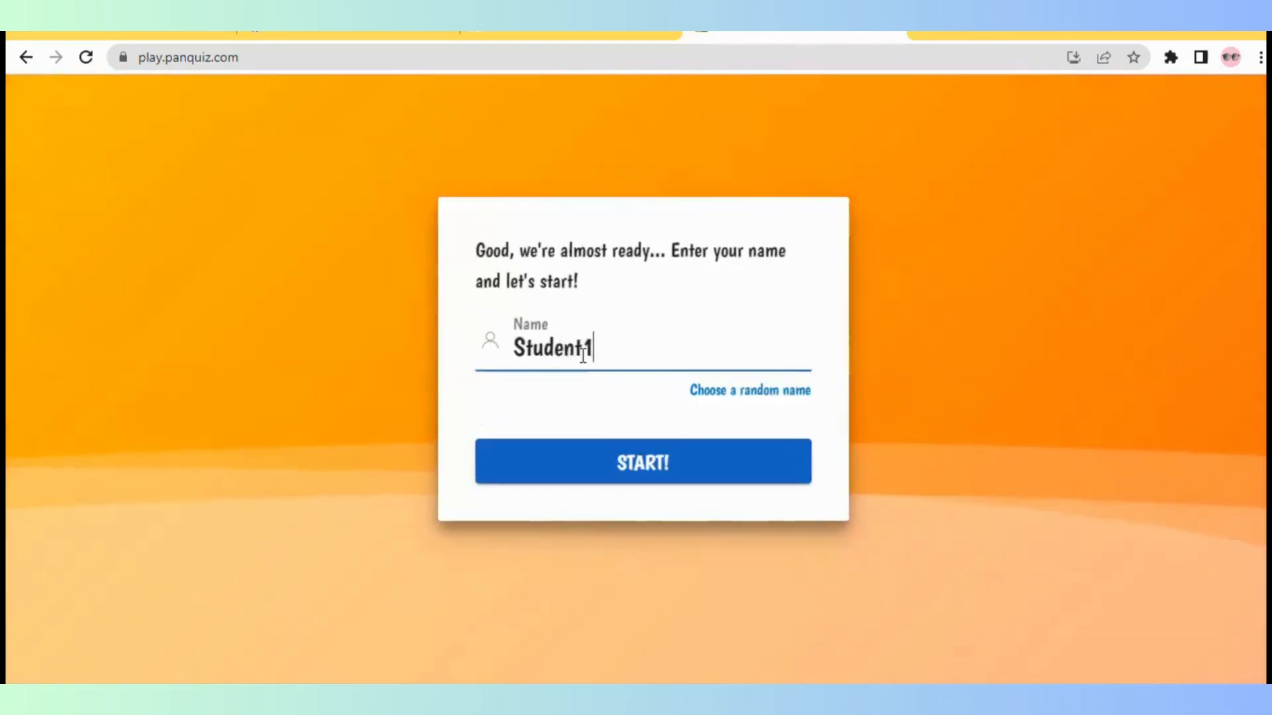
left_click(641, 462)
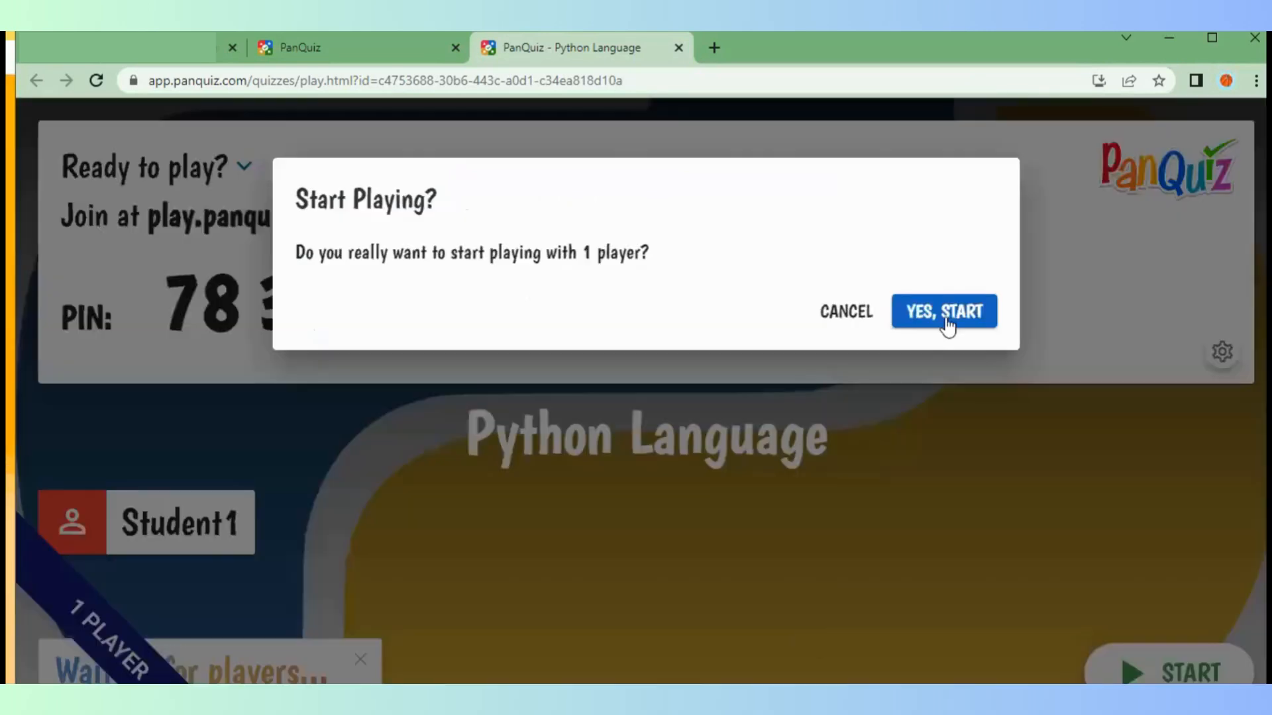
Start the game with one player and answer question 1 with the blue diamond tile
left_click(928, 306)
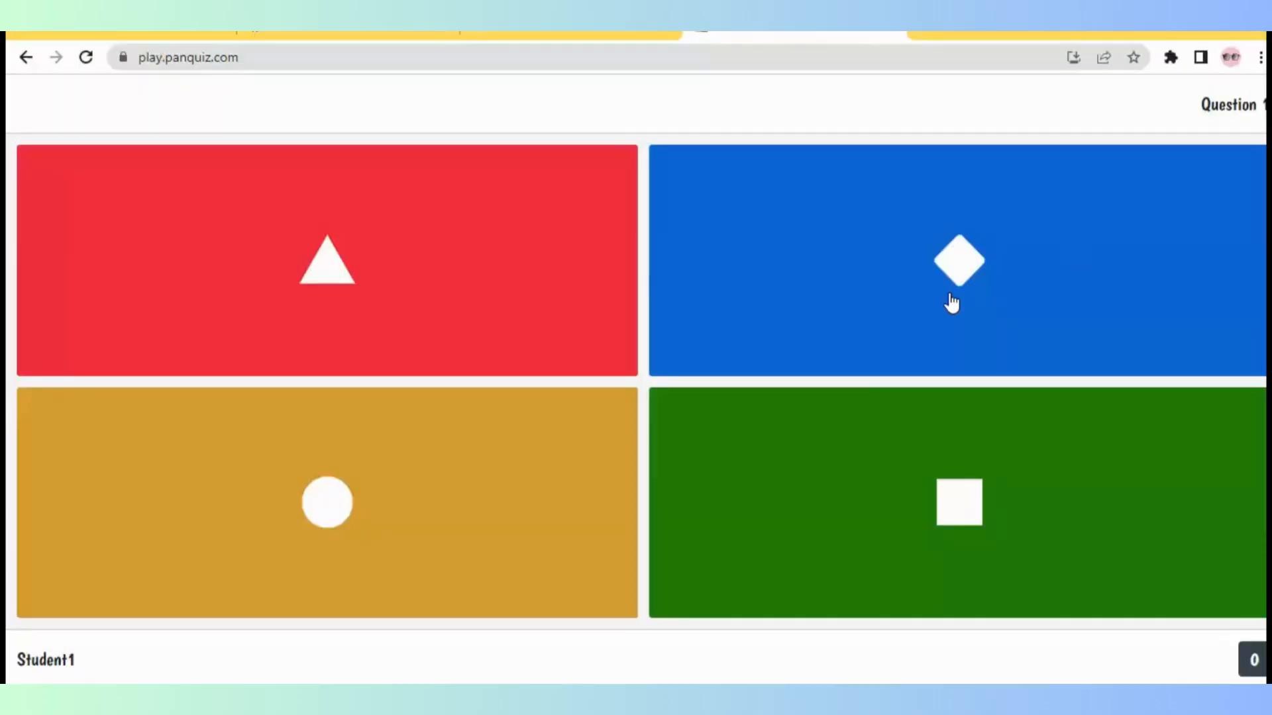
left_click(996, 259)
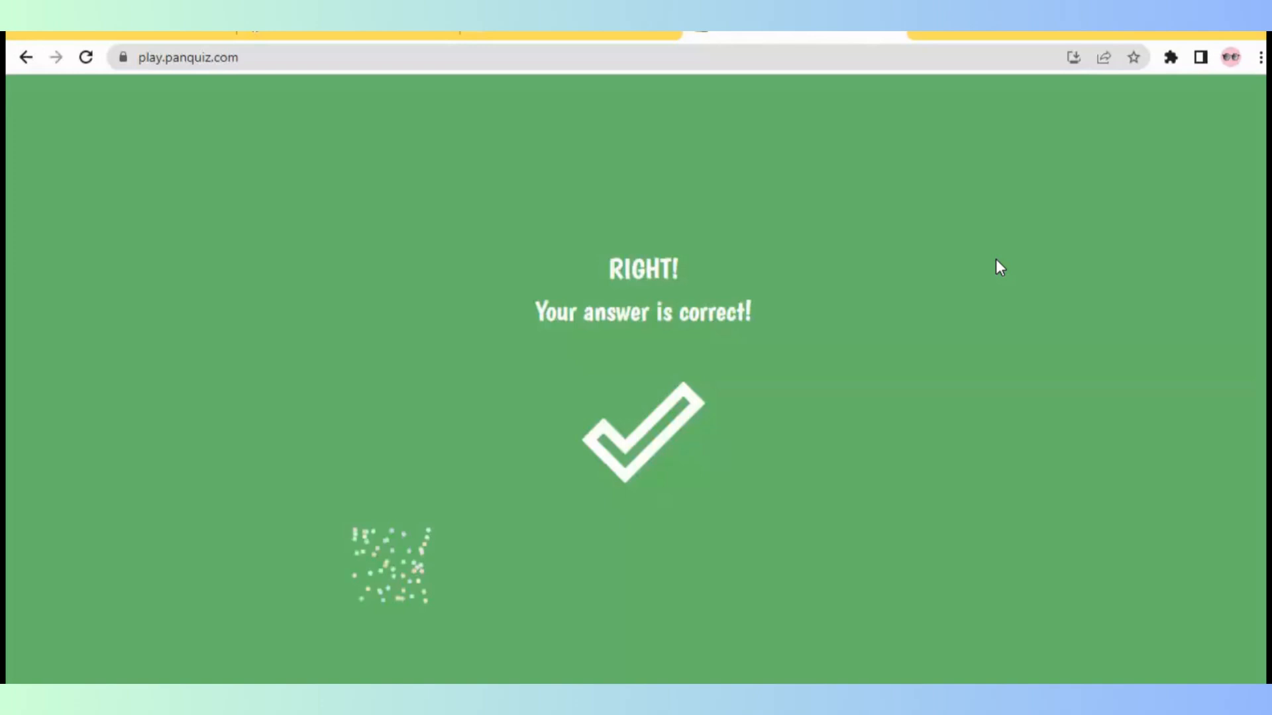